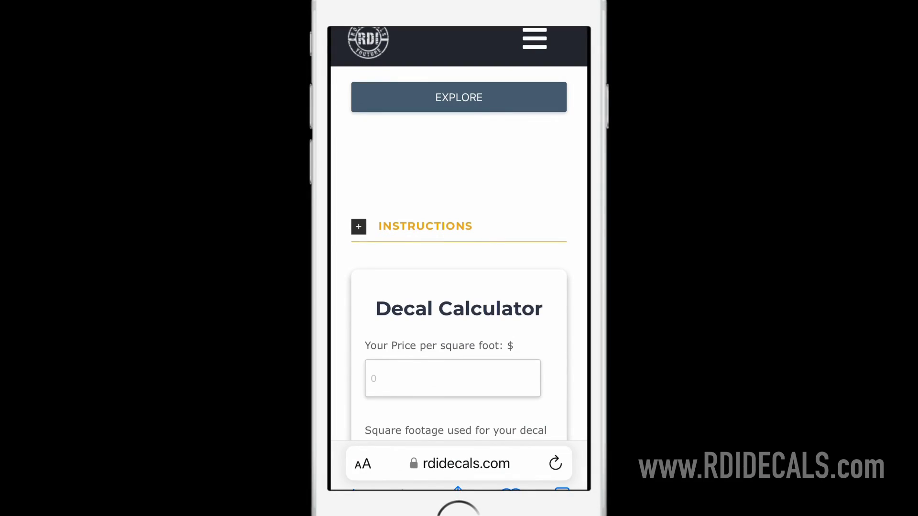
# Step: Browse the RDI Decal Calculator page and open and close the EXPLORE menu
pyautogui.scroll(-3, 459, 258)
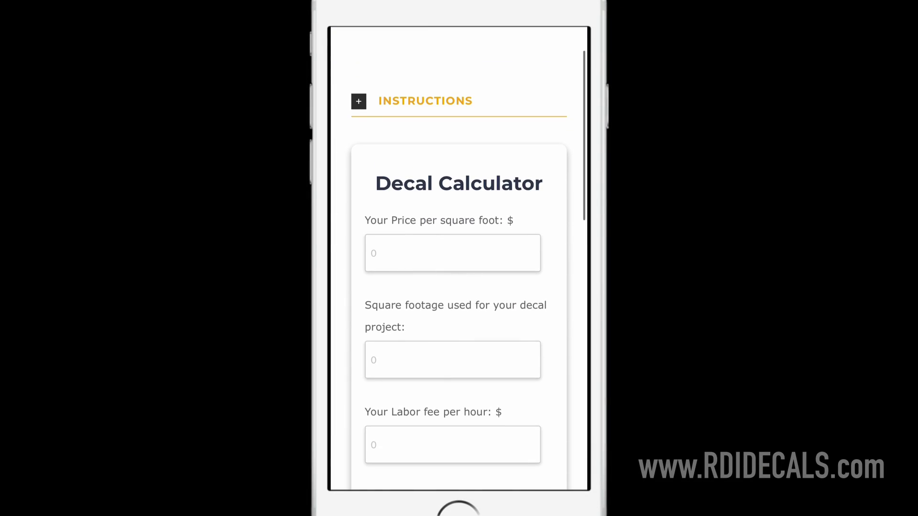
pyautogui.scroll(-10, 459, 258)
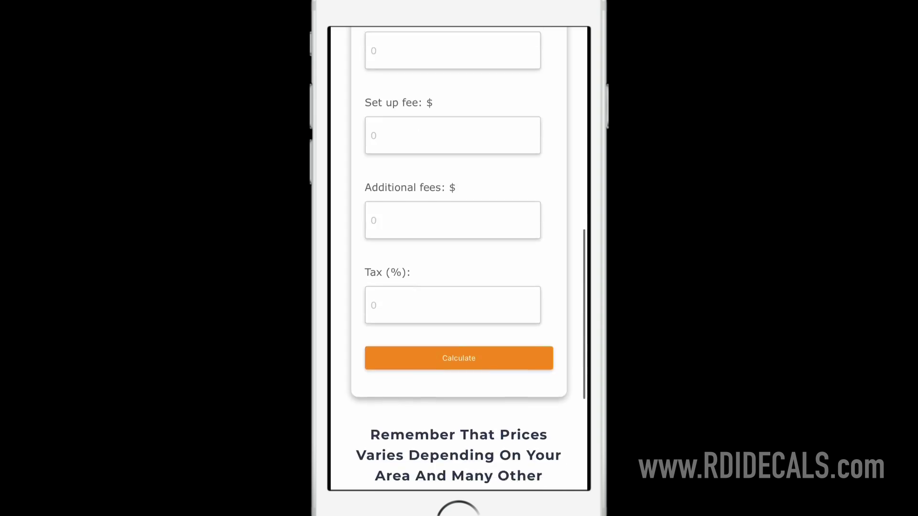
pyautogui.scroll(-5, 458, 258)
pyautogui.scroll(15, 459, 258)
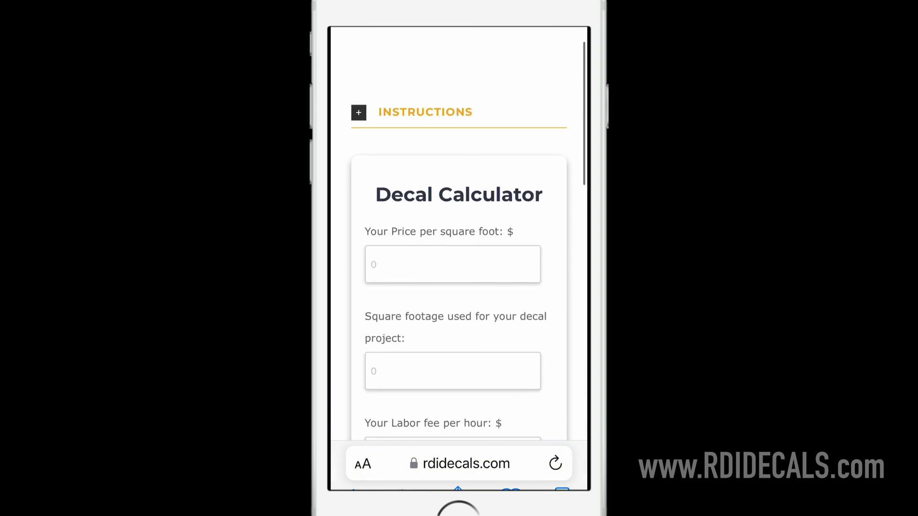
pyautogui.scroll(2, 459, 258)
pyautogui.click(459, 87)
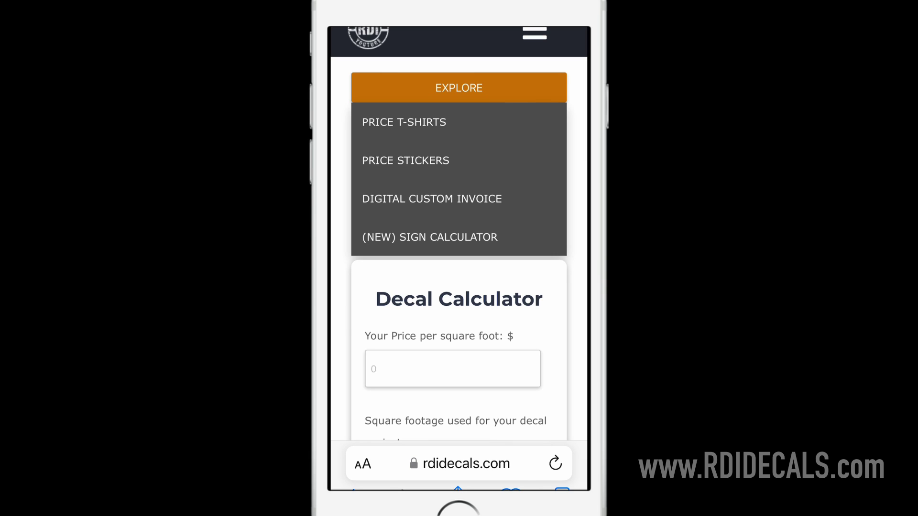
pyautogui.click(459, 88)
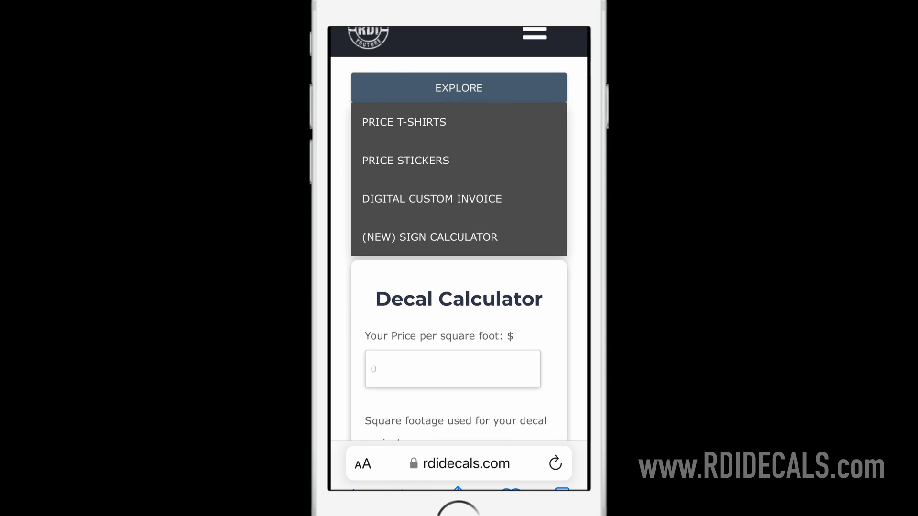
pyautogui.scroll(1, 459, 258)
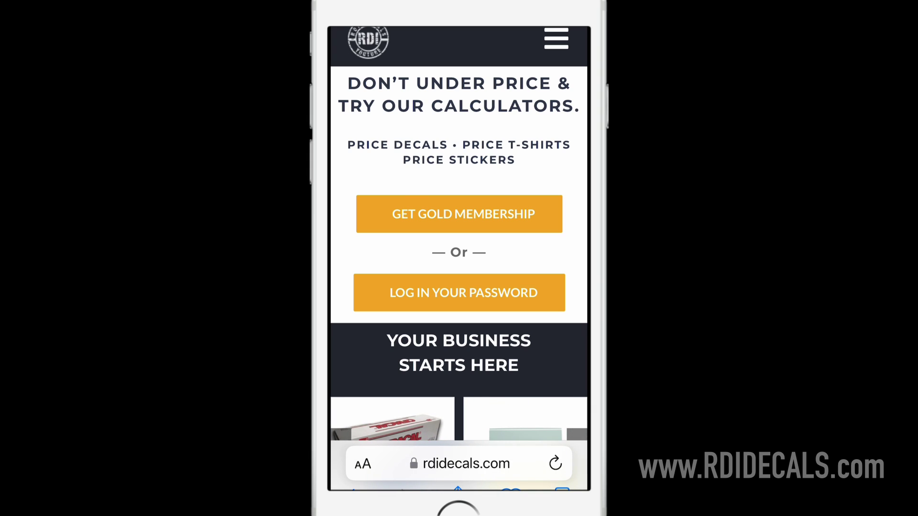
# Step: Open Get Gold Membership and scroll through the RDI-asmr, RDIsilver and RDIgold tiers
pyautogui.click(459, 214)
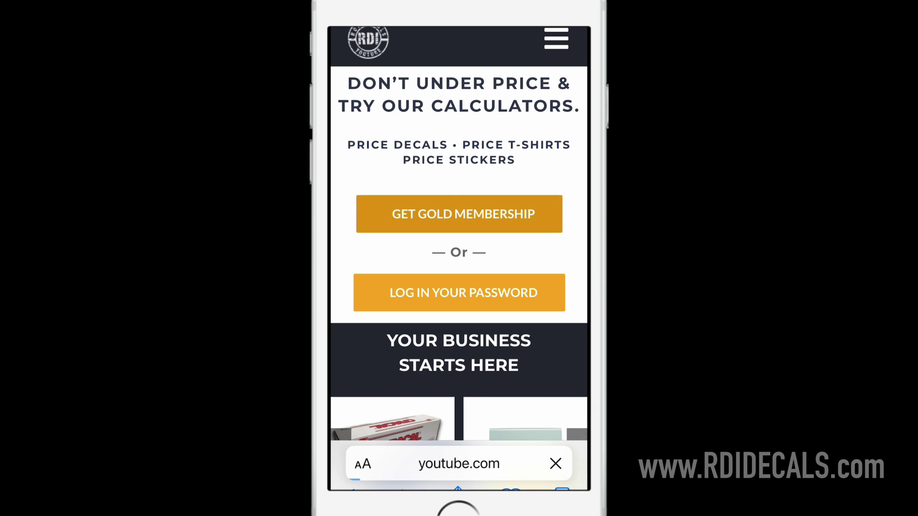
pyautogui.scroll(-5, 459, 258)
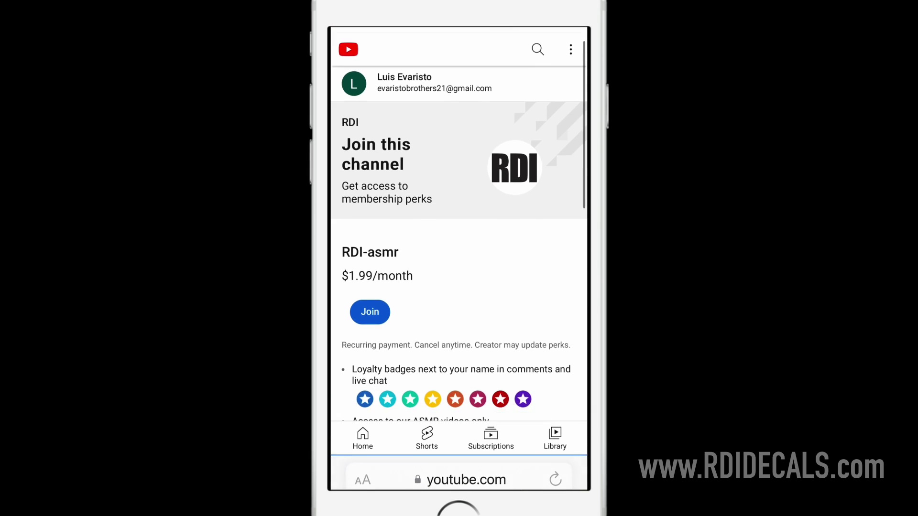
pyautogui.scroll(-5, 458, 247)
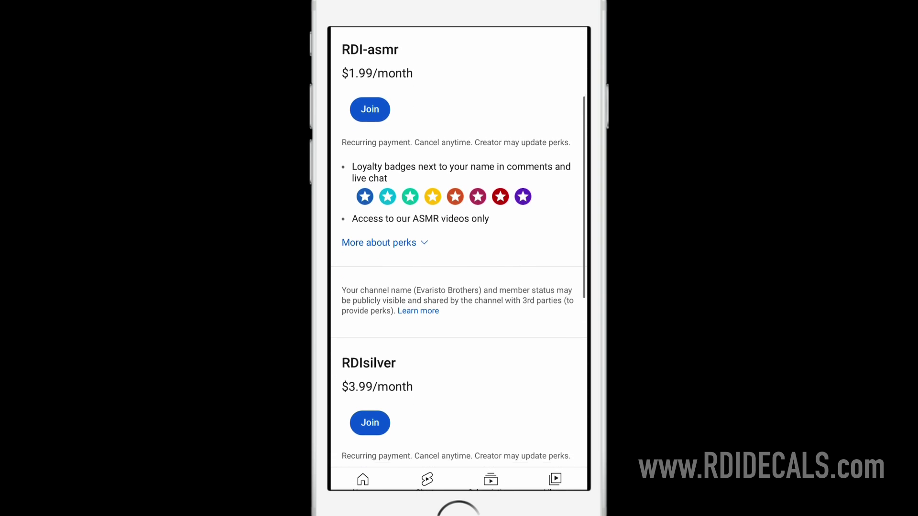
pyautogui.scroll(-3, 459, 259)
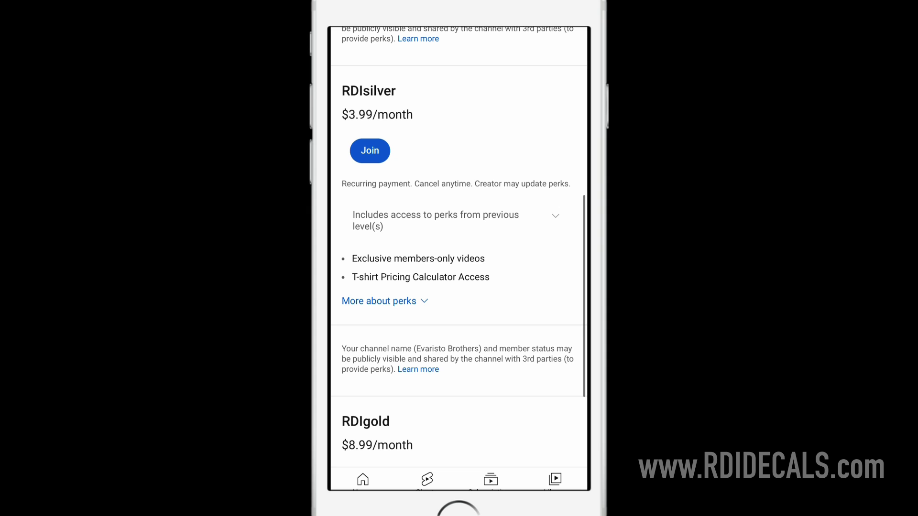
pyautogui.scroll(-2, 459, 259)
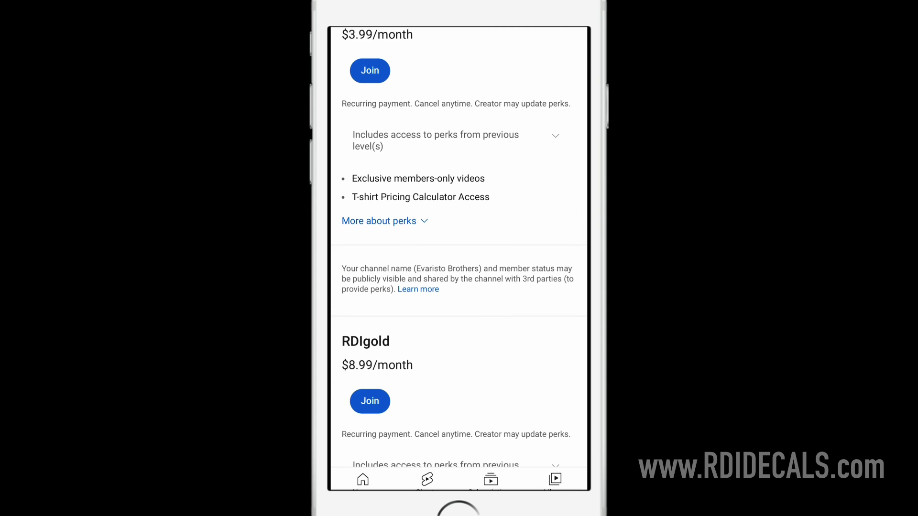
pyautogui.scroll(5, 459, 258)
pyautogui.scroll(3, 459, 224)
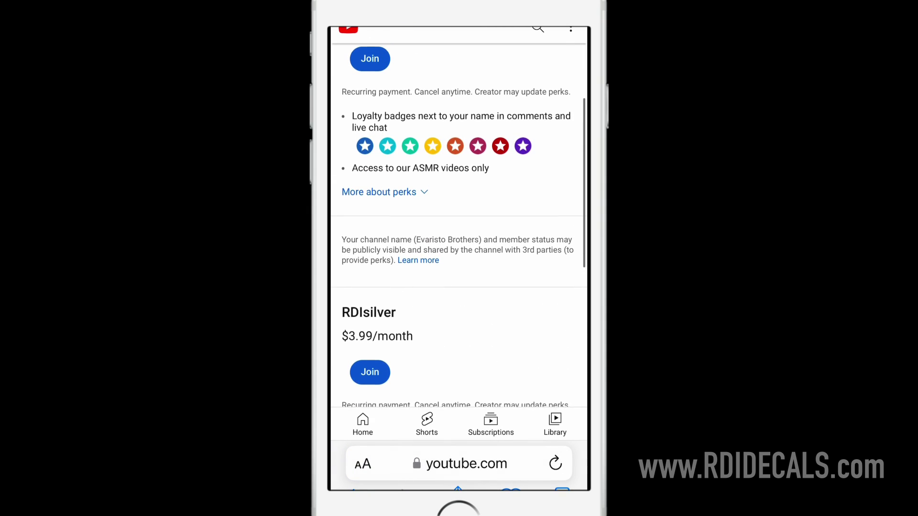
pyautogui.scroll(1, 459, 224)
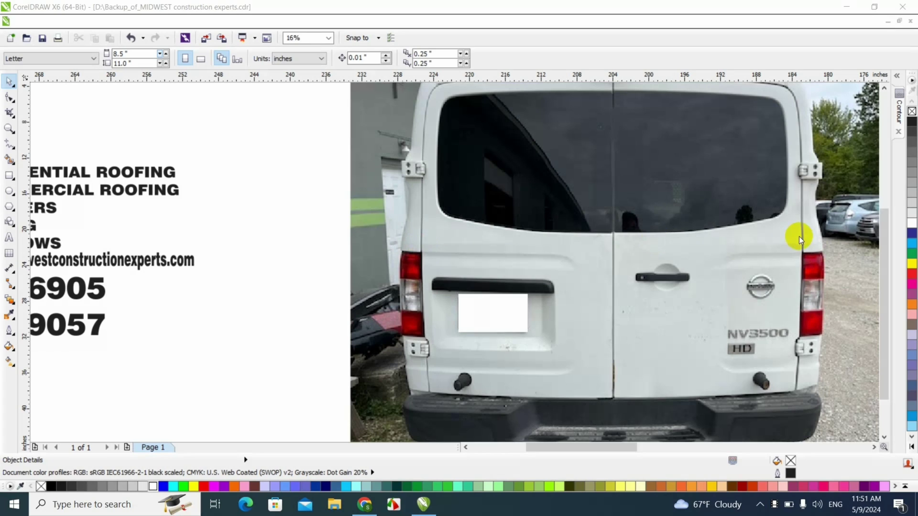
# Step: Scroll the view of the Backup_of_MIDWEST construction experts.cdr layout
pyautogui.scroll(-2, 621, 227)
# Step: Draw a red-filled rectangle 66.8" wide by 3.467" tall below-left of the MIDWEST logo
pyautogui.scroll(-1, 476, 236)
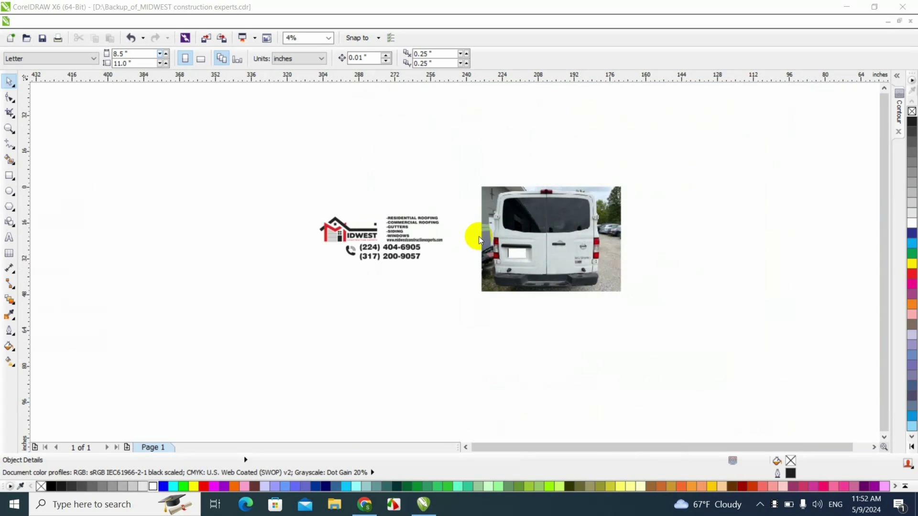
pyautogui.click(9, 176)
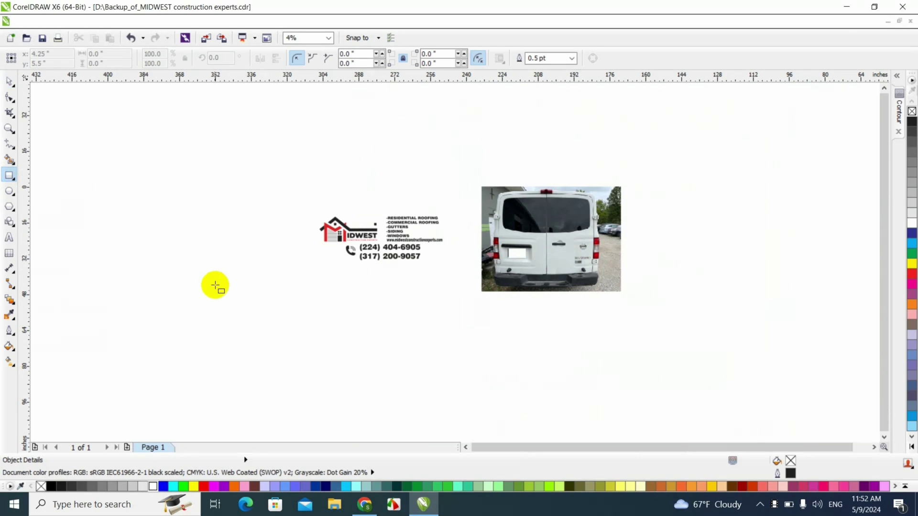
pyautogui.moveTo(215, 303); pyautogui.dragTo(364, 310)
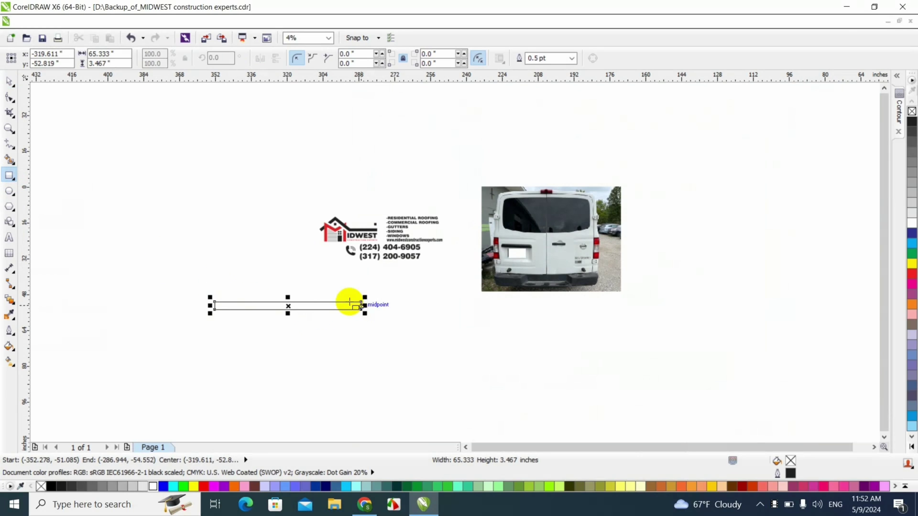
pyautogui.click(116, 53)
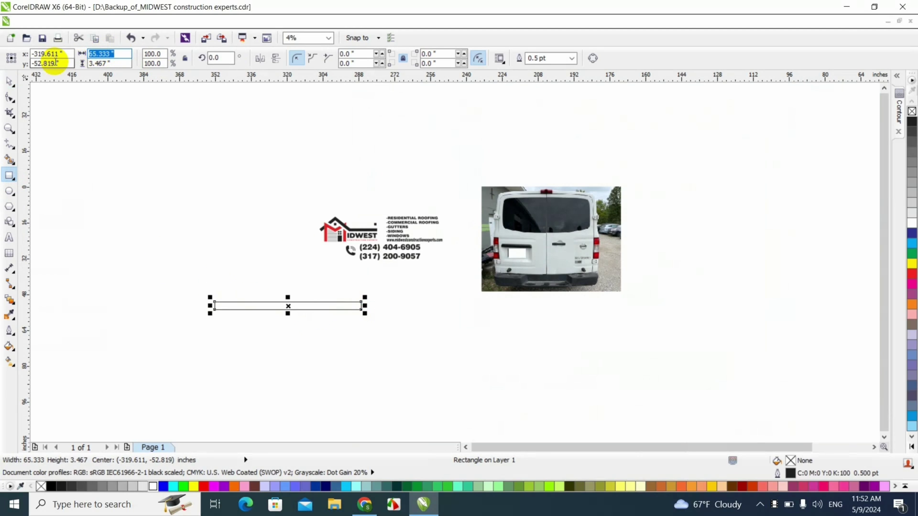
pyautogui.write('6')
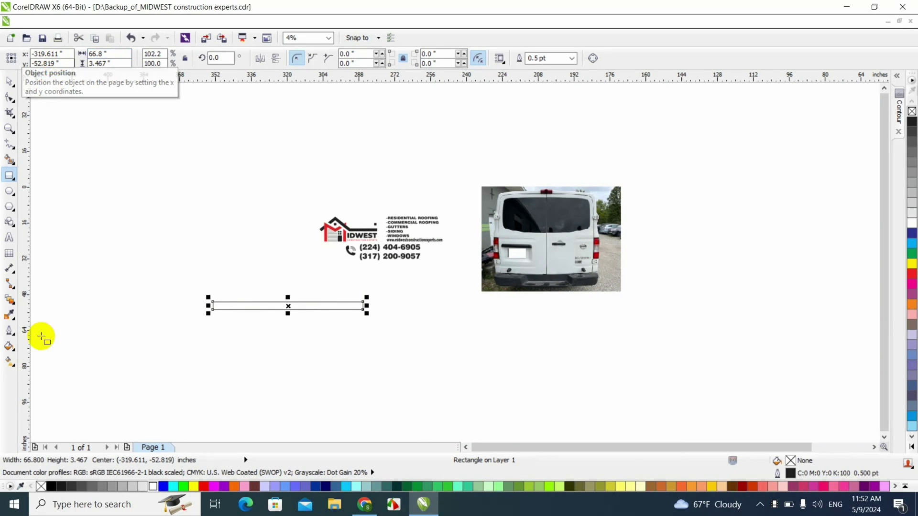
pyautogui.click(203, 486)
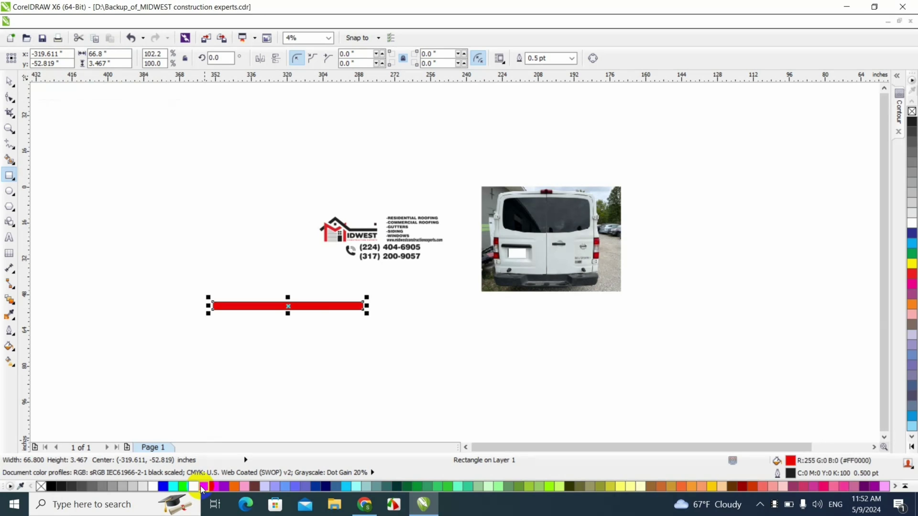
pyautogui.click(9, 81)
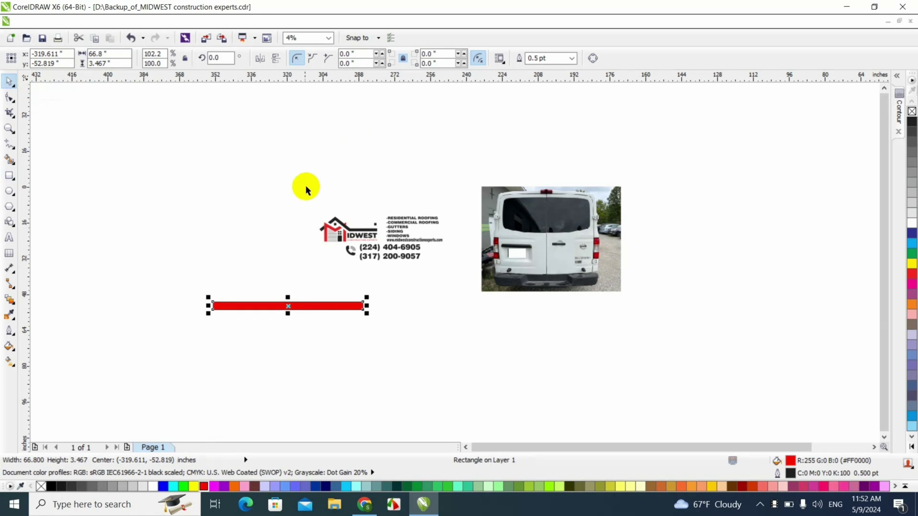
# Step: Move the MIDWEST logo down-right and slide the van photo left over the red bar
pyautogui.moveTo(299, 180); pyautogui.dragTo(464, 286)
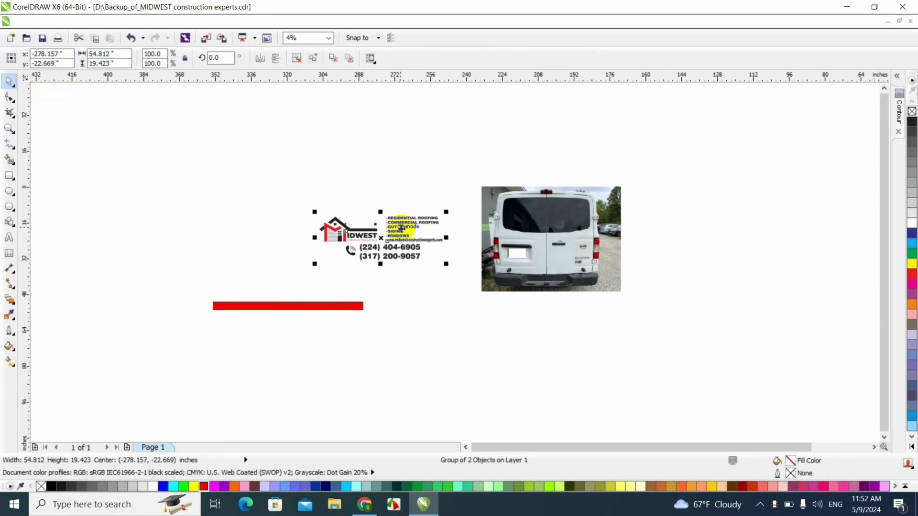
pyautogui.moveTo(404, 230); pyautogui.dragTo(528, 335)
pyautogui.moveTo(515, 209); pyautogui.dragTo(267, 260)
pyautogui.scroll(1, 249, 264)
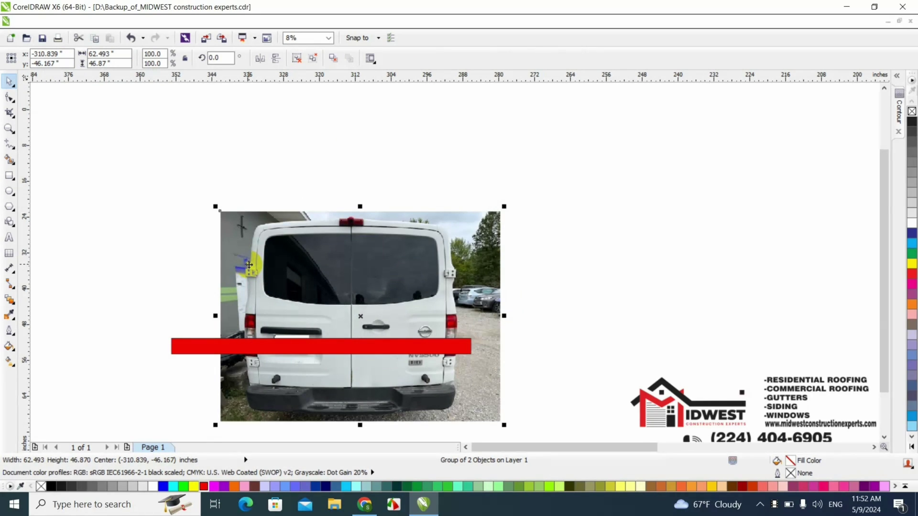
pyautogui.scroll(1, 249, 264)
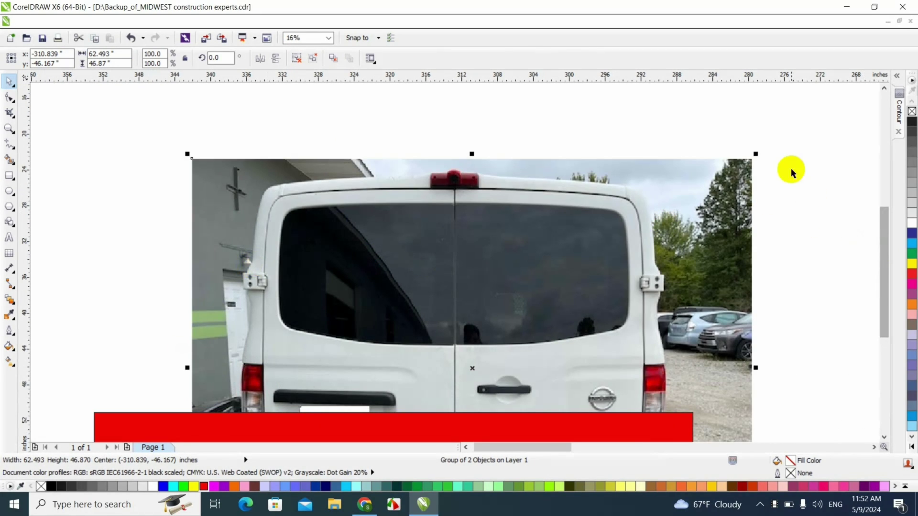
# Step: Enlarge the van photo from its corner handles and position it on the page
pyautogui.moveTo(760, 153); pyautogui.dragTo(847, 107)
pyautogui.moveTo(744, 206); pyautogui.dragTo(656, 247)
pyautogui.scroll(-1, 531, 260)
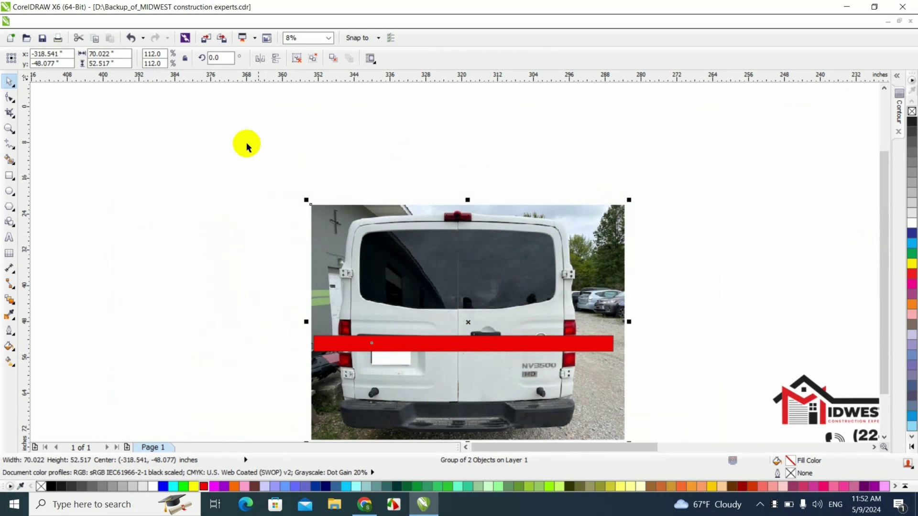
pyautogui.moveTo(307, 199); pyautogui.dragTo(215, 128)
pyautogui.moveTo(410, 236)
pyautogui.mouseDown()
pyautogui.moveTo(446, 272)
pyautogui.moveTo(410, 265)
pyautogui.mouseUp()
pyautogui.press('Down')
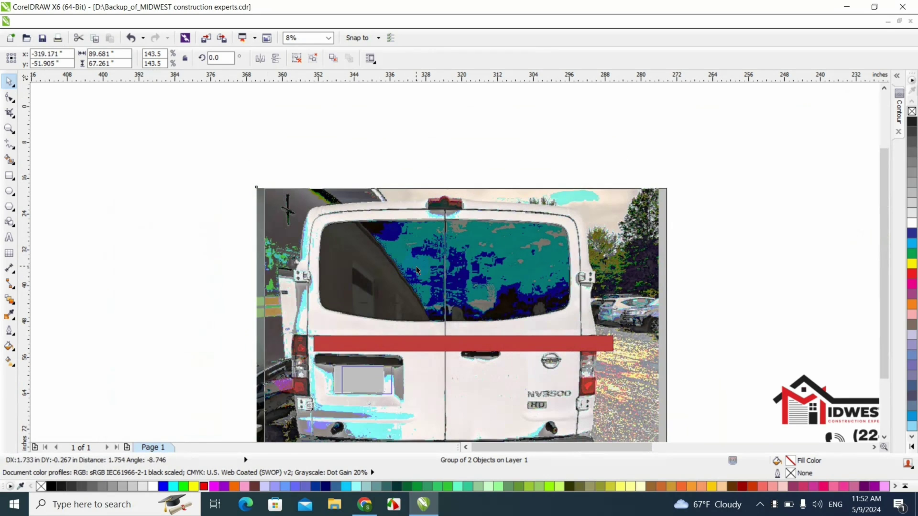
pyautogui.moveTo(416, 270); pyautogui.dragTo(424, 271)
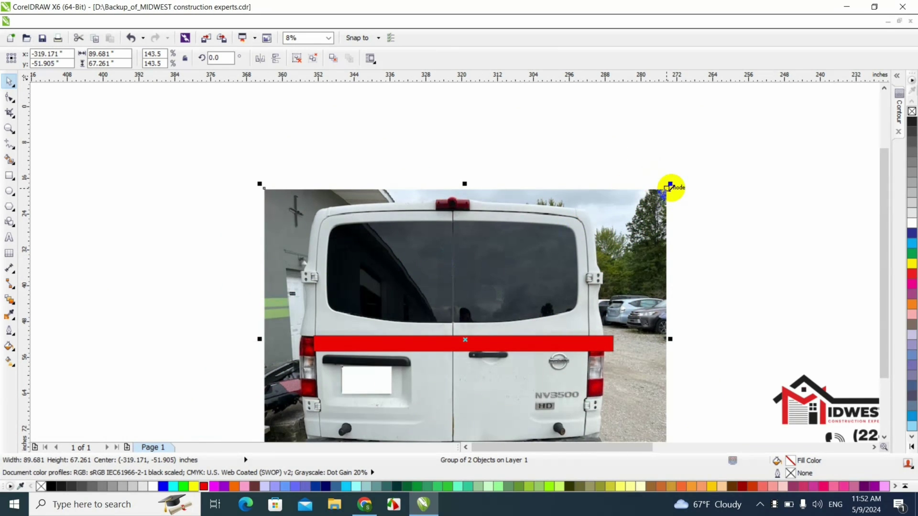
# Step: Fine-tune the photo to about 157.8% (98.6" wide) and check the red stripe's placement
pyautogui.moveTo(672, 187); pyautogui.dragTo(699, 159)
pyautogui.moveTo(259, 161); pyautogui.dragTo(255, 156)
pyautogui.press('Escape')
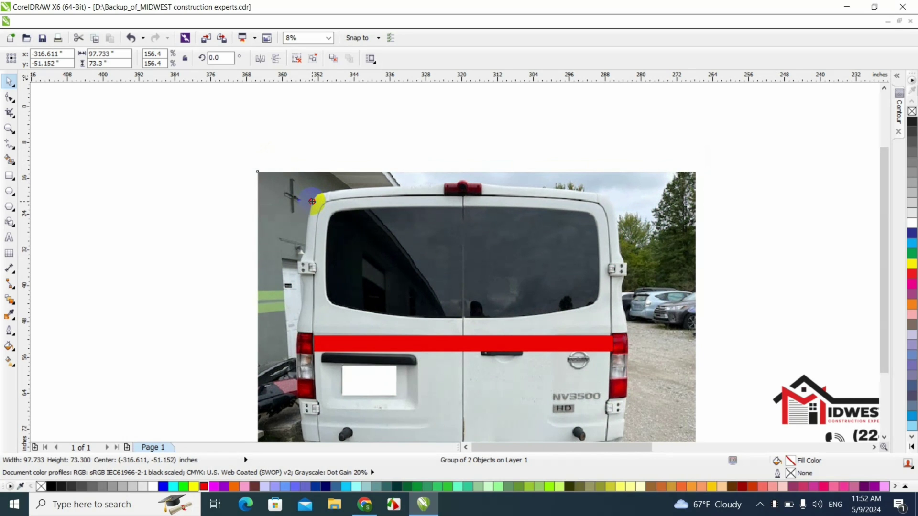
pyautogui.moveTo(311, 201); pyautogui.dragTo(312, 205)
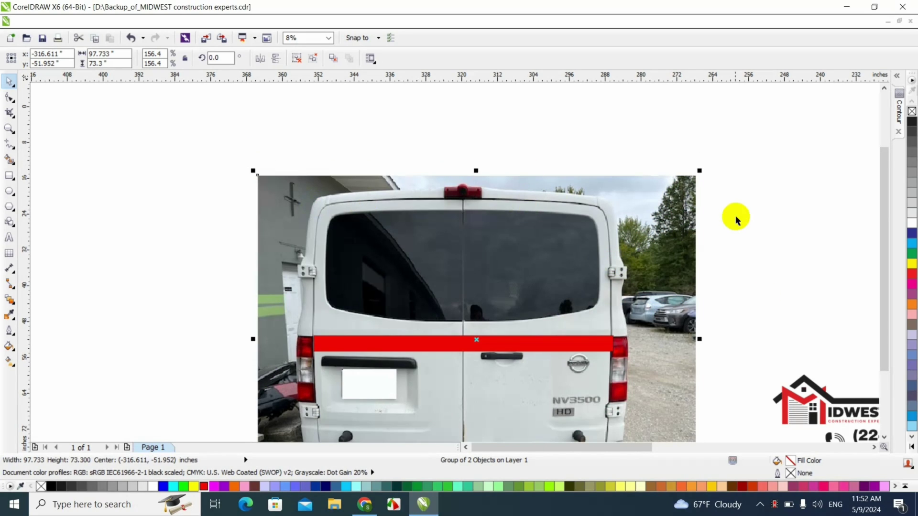
pyautogui.moveTo(702, 182)
pyautogui.mouseDown()
pyautogui.moveTo(696, 168)
pyautogui.moveTo(706, 167)
pyautogui.mouseUp()
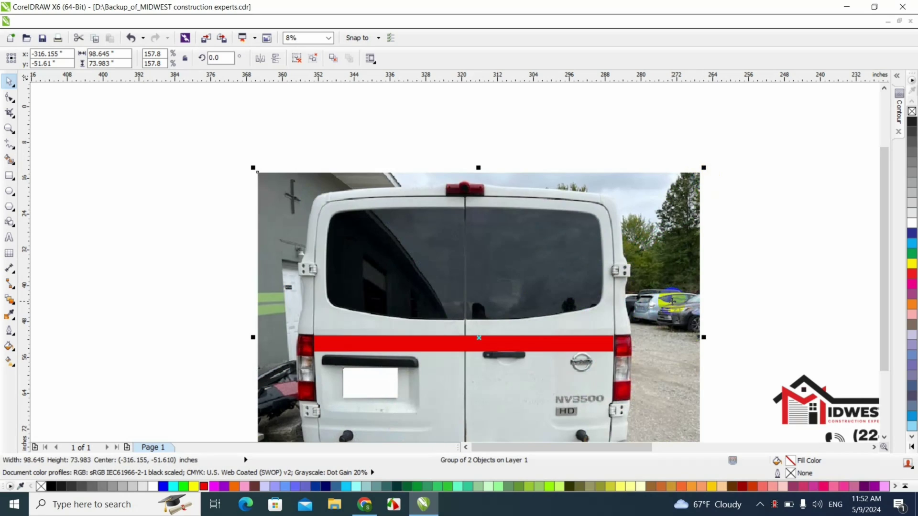
pyautogui.moveTo(181, 300); pyautogui.dragTo(674, 380)
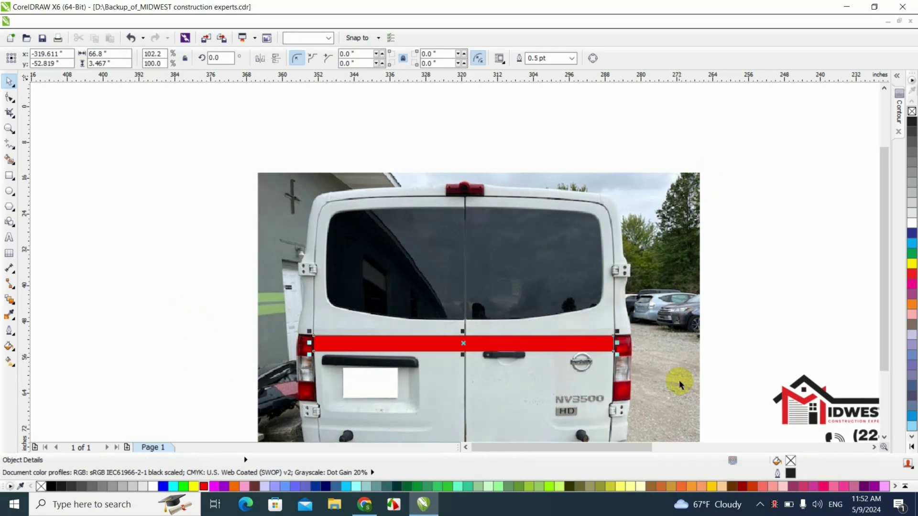
pyautogui.click(764, 282)
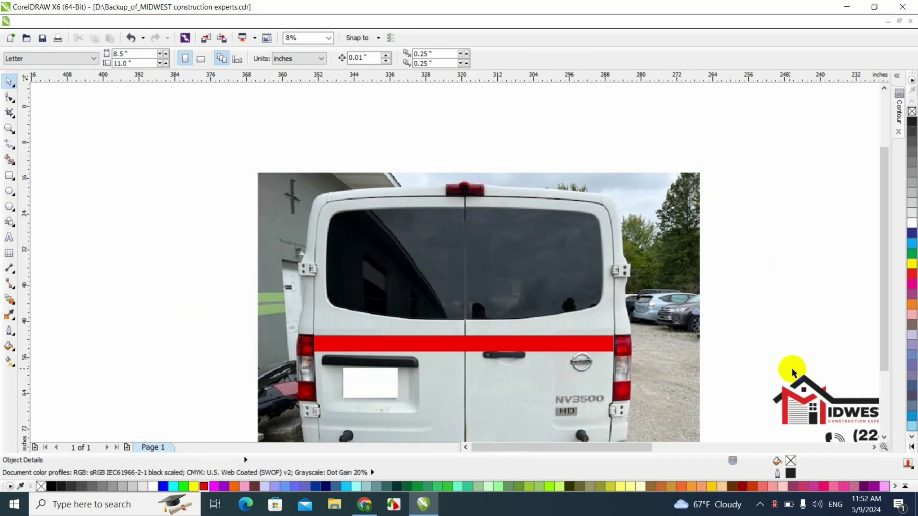
# Step: Move the MIDWEST logo group onto the rear window and apply Arrange > Ungroup All
pyautogui.click(798, 402)
pyautogui.moveTo(798, 402); pyautogui.dragTo(383, 244)
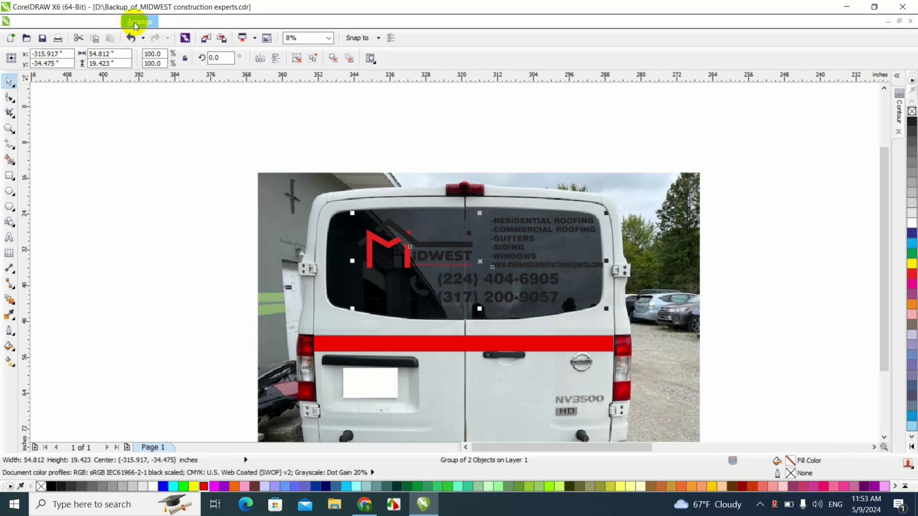
pyautogui.click(136, 23)
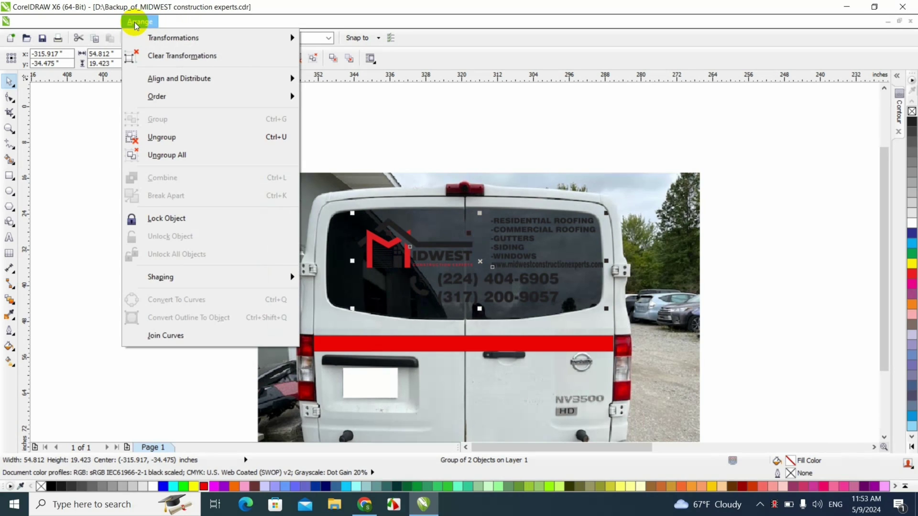
pyautogui.click(171, 156)
pyautogui.click(205, 241)
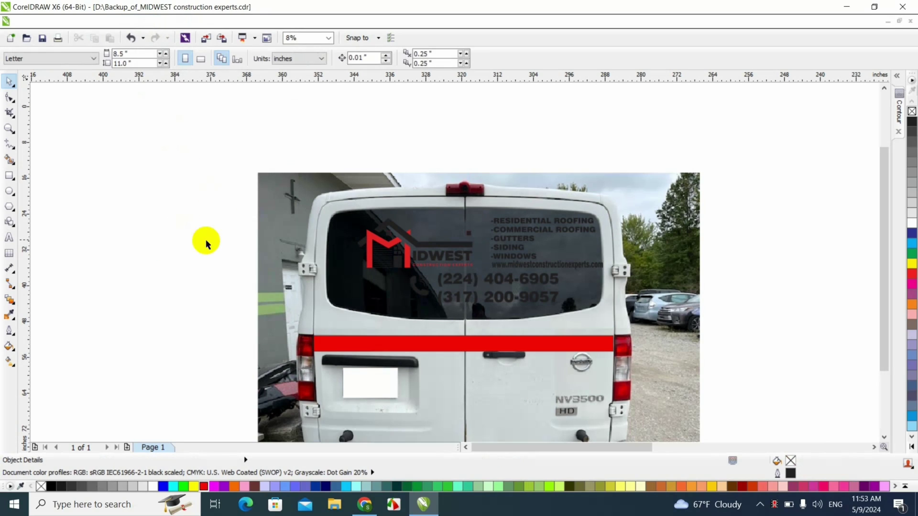
# Step: Fill the MIDWEST logo and contact lettering white
pyautogui.click(438, 249)
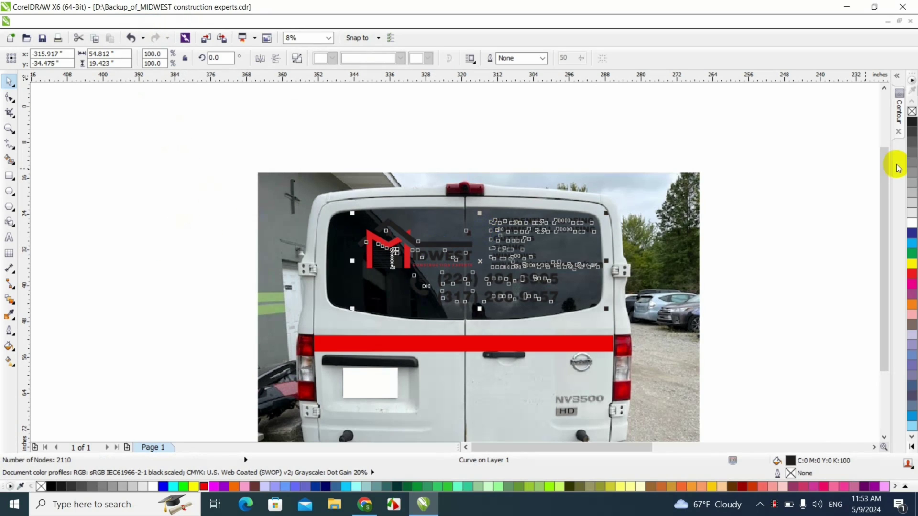
pyautogui.click(913, 223)
pyautogui.click(759, 238)
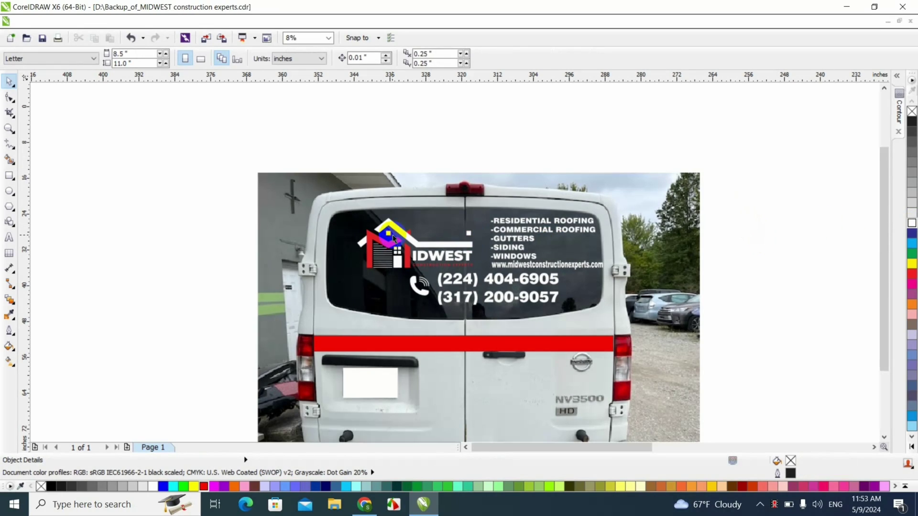
# Step: Group the window lettering and centre it horizontally on the red stripe
pyautogui.moveTo(730, 191); pyautogui.dragTo(290, 319)
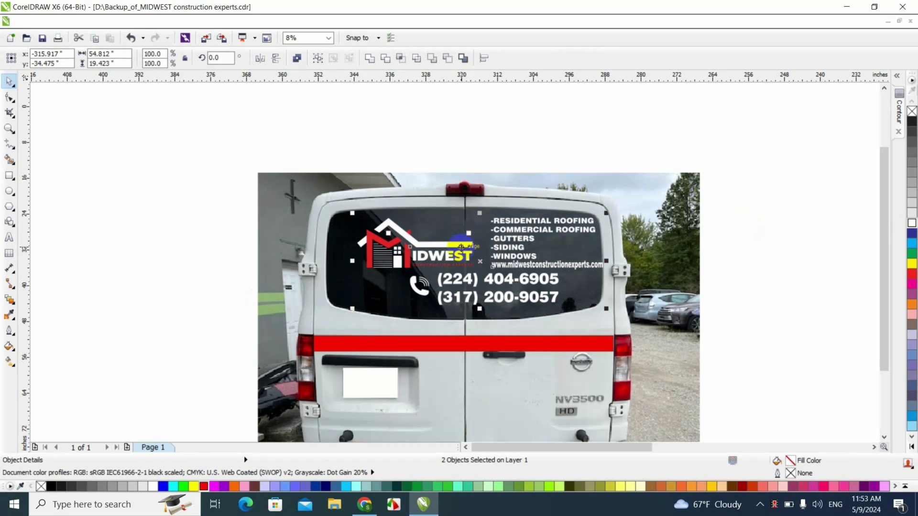
pyautogui.moveTo(455, 240); pyautogui.dragTo(462, 261)
pyautogui.click(140, 21)
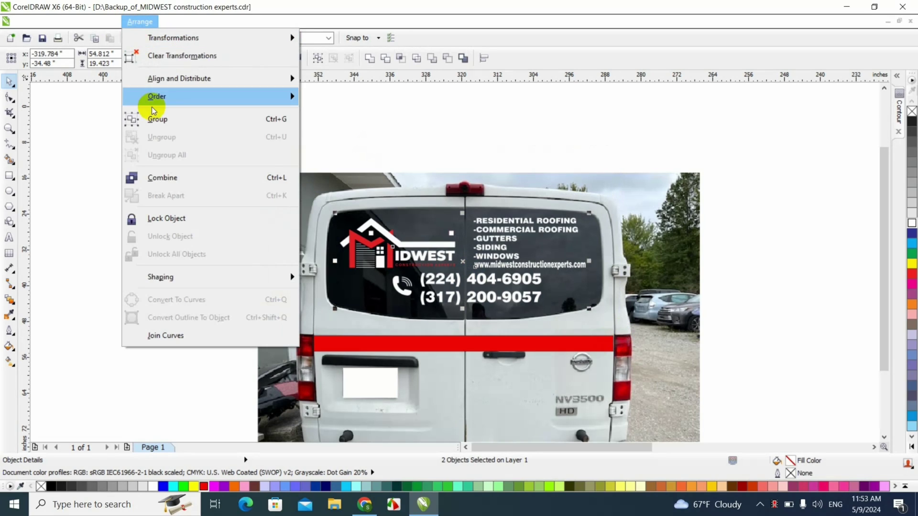
pyautogui.click(158, 119)
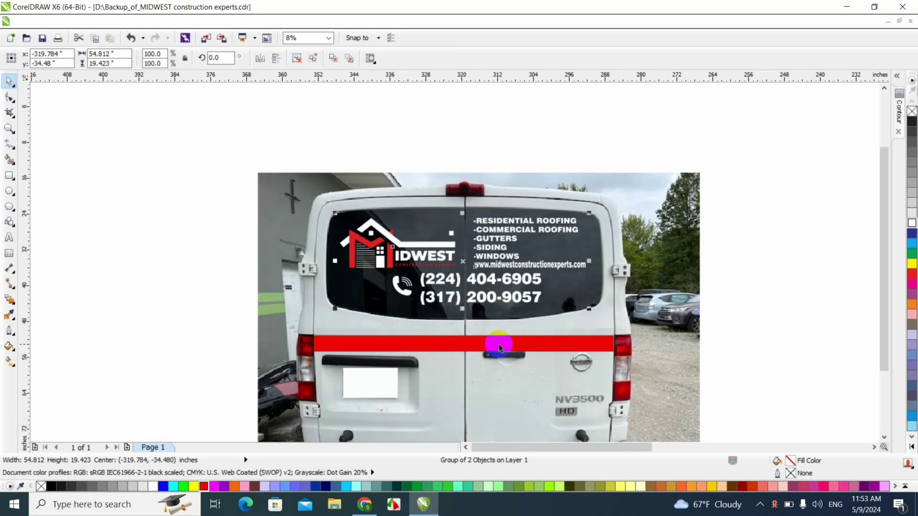
pyautogui.keyDown('shift'); pyautogui.click(461, 343); pyautogui.keyUp('shift')
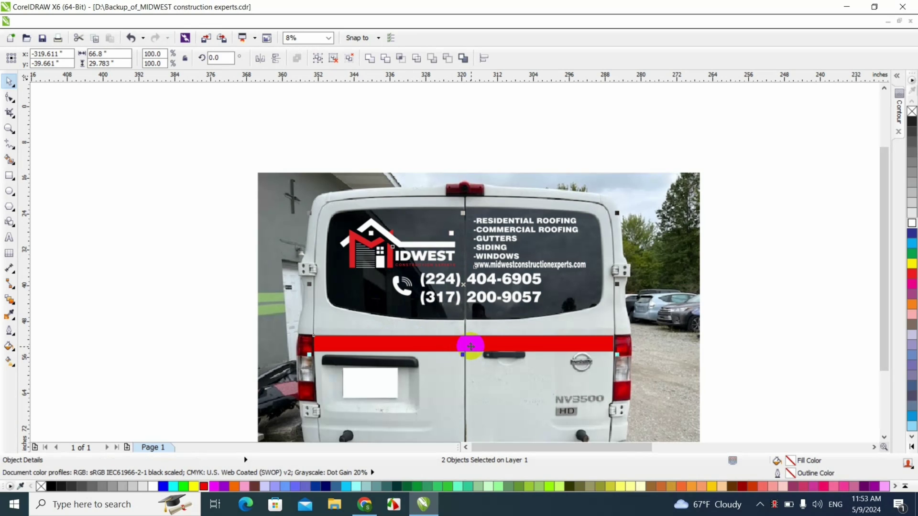
pyautogui.click(471, 346)
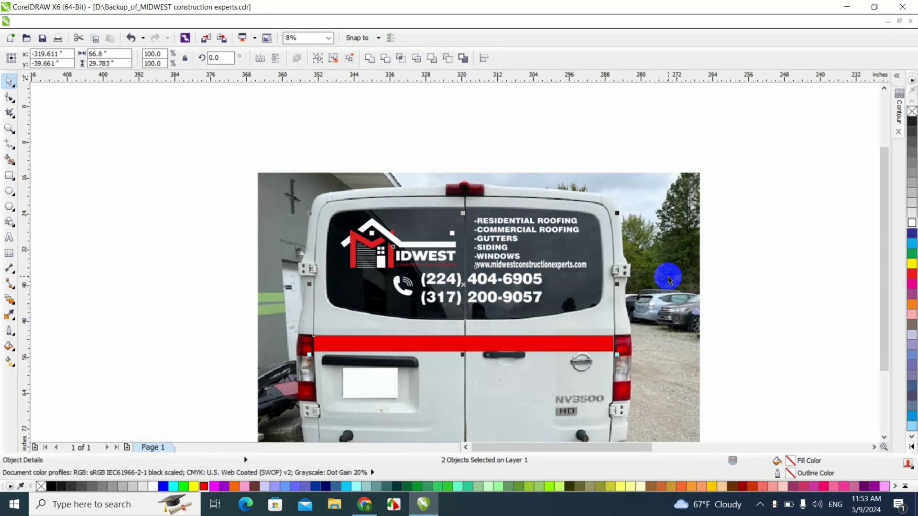
pyautogui.click(401, 263)
# Step: Draw a small white, outline-free 3-sided triangle and move it up beside the MIDWEST text
pyautogui.click(371, 135)
pyautogui.scroll(5, 473, 287)
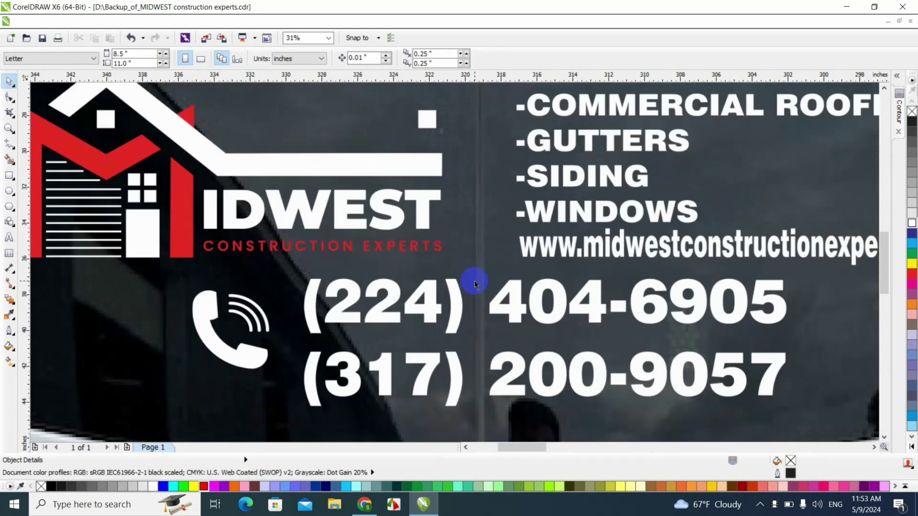
pyautogui.scroll(-2, 474, 280)
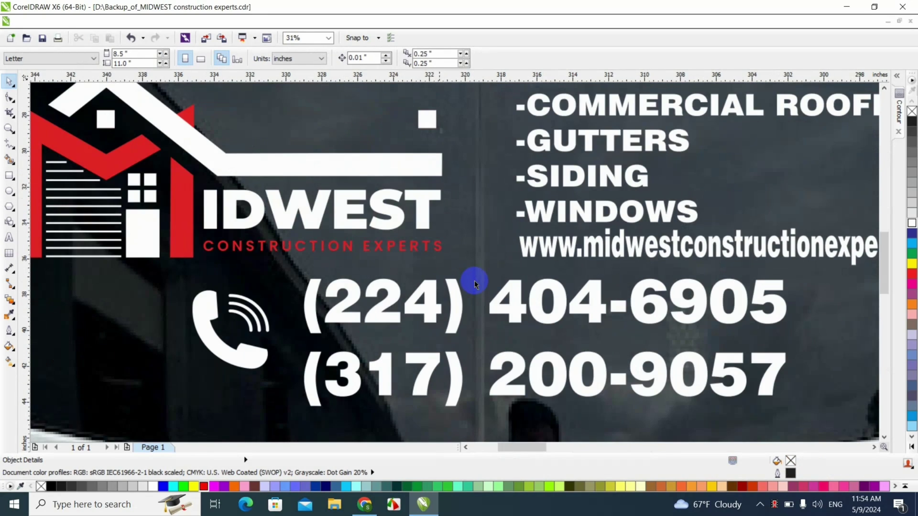
pyautogui.click(9, 206)
pyautogui.moveTo(468, 251); pyautogui.dragTo(493, 282)
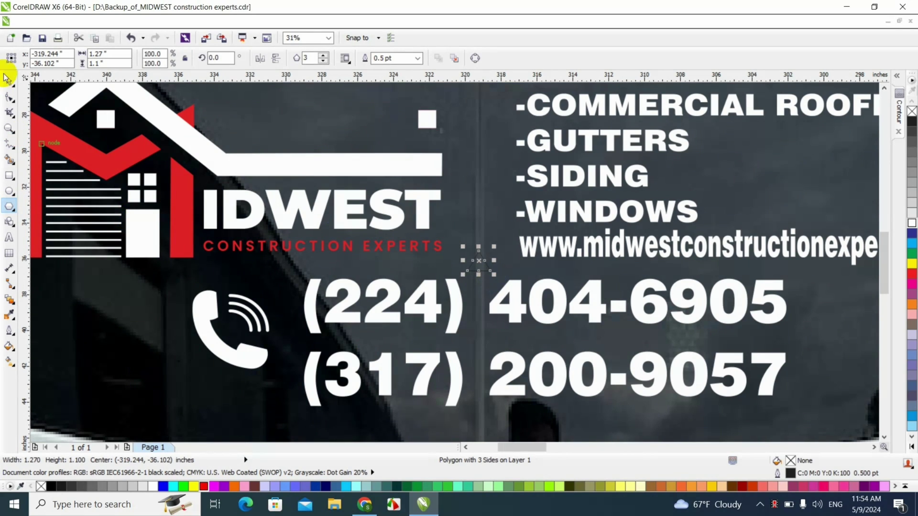
pyautogui.click(9, 81)
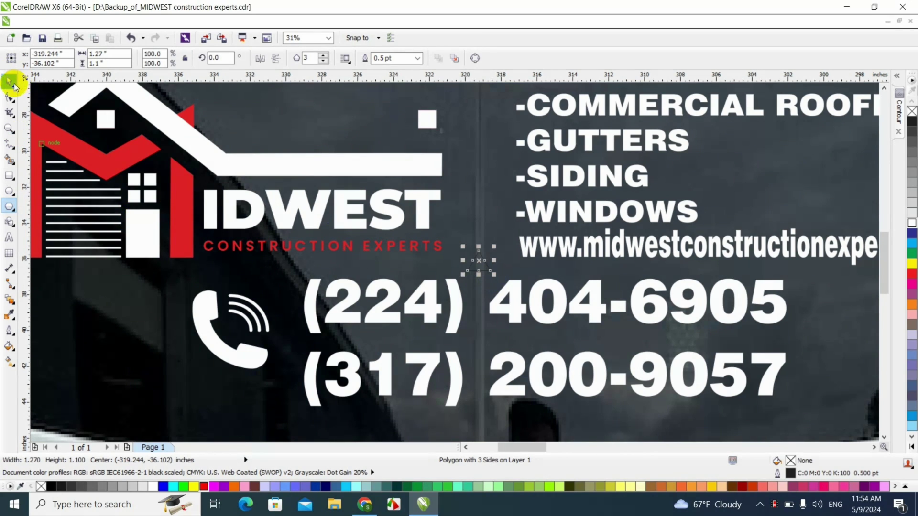
pyautogui.click(909, 221)
pyautogui.rightClick(911, 111)
pyautogui.moveTo(478, 260); pyautogui.dragTo(479, 233)
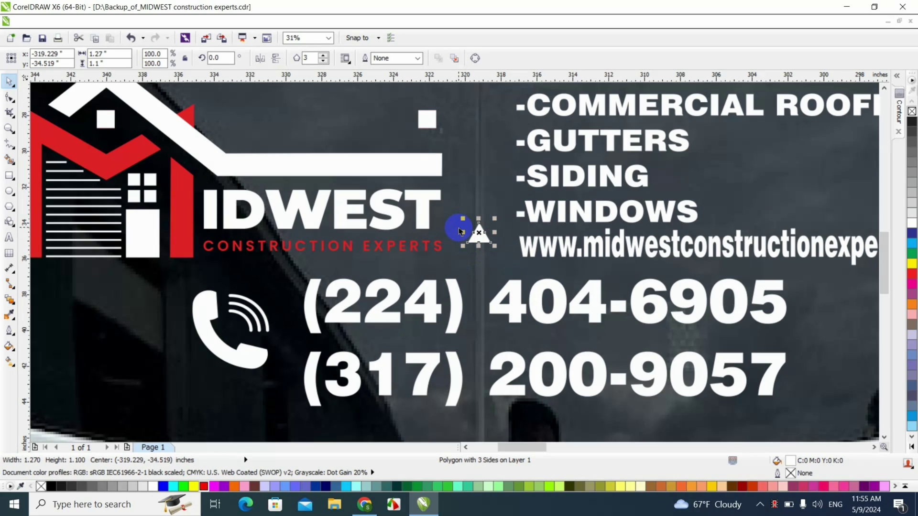
# Step: Select and deselect the red stripe while adjusting the view around the van
pyautogui.scroll(-3, 249, 218)
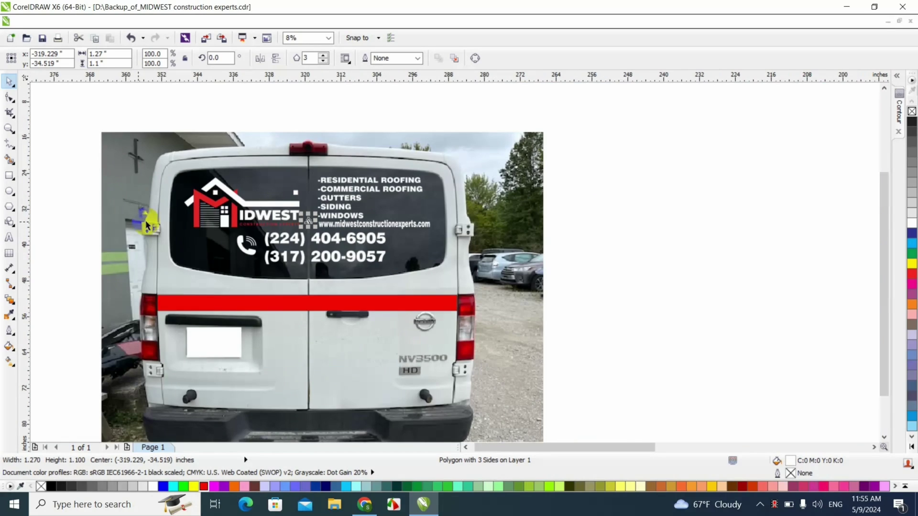
pyautogui.click(53, 210)
pyautogui.scroll(1, 308, 216)
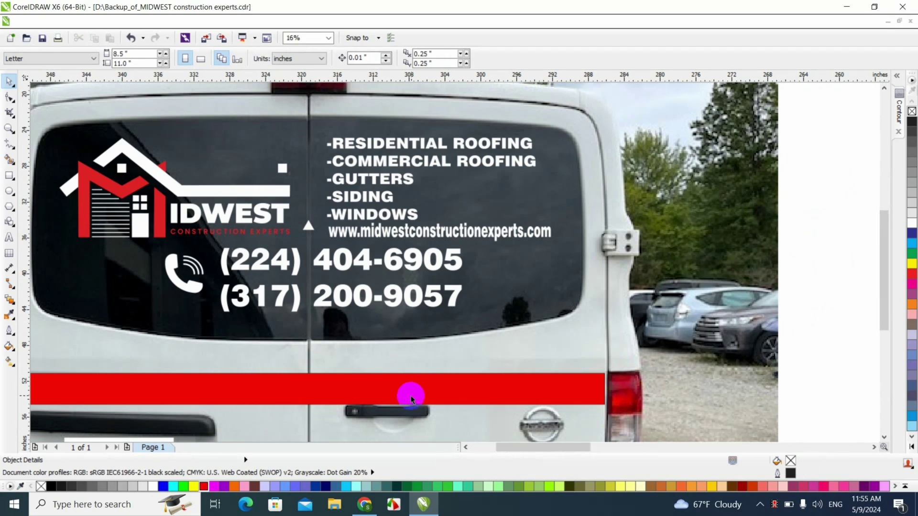
pyautogui.click(411, 395)
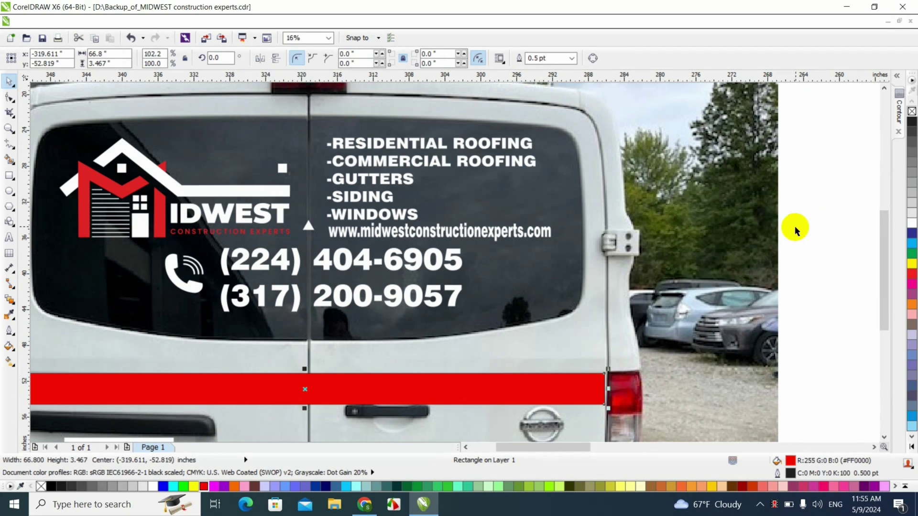
pyautogui.click(810, 232)
pyautogui.moveTo(556, 439); pyautogui.dragTo(534, 440)
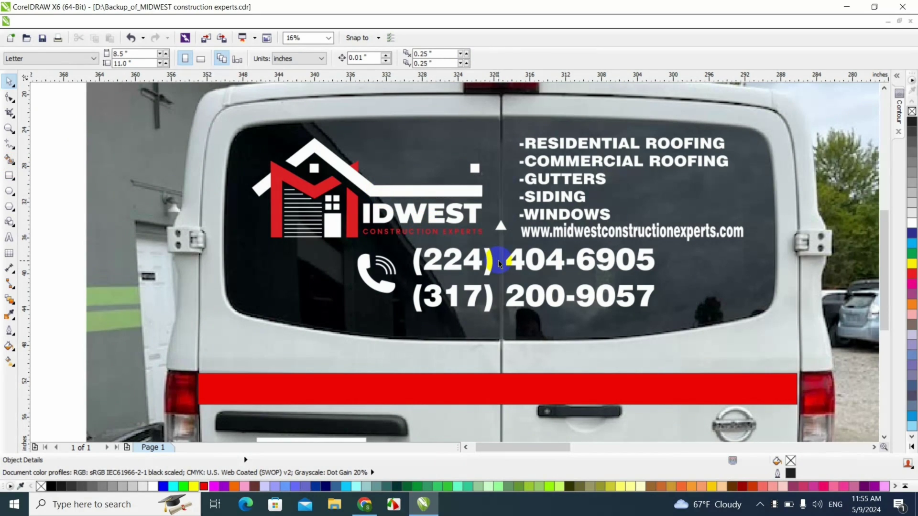
pyautogui.click(460, 127)
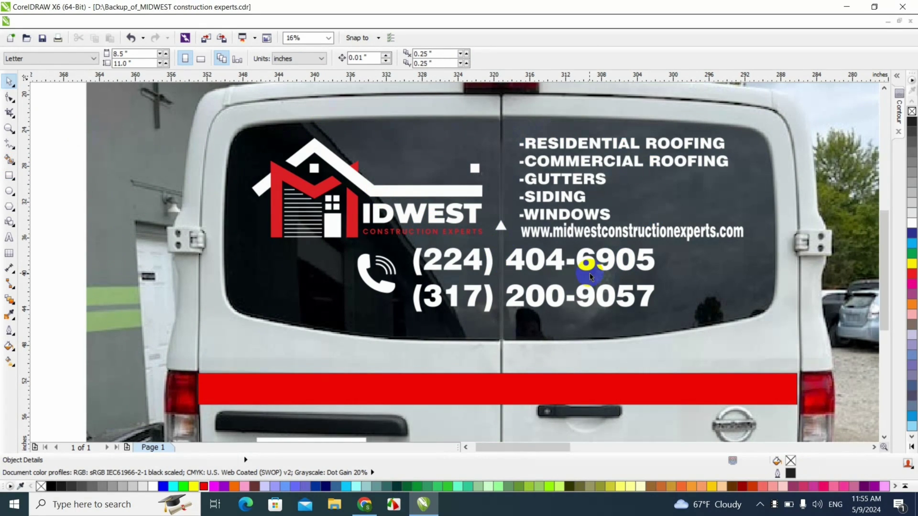
# Step: Draw a rectangle over the van's rear window
pyautogui.click(9, 175)
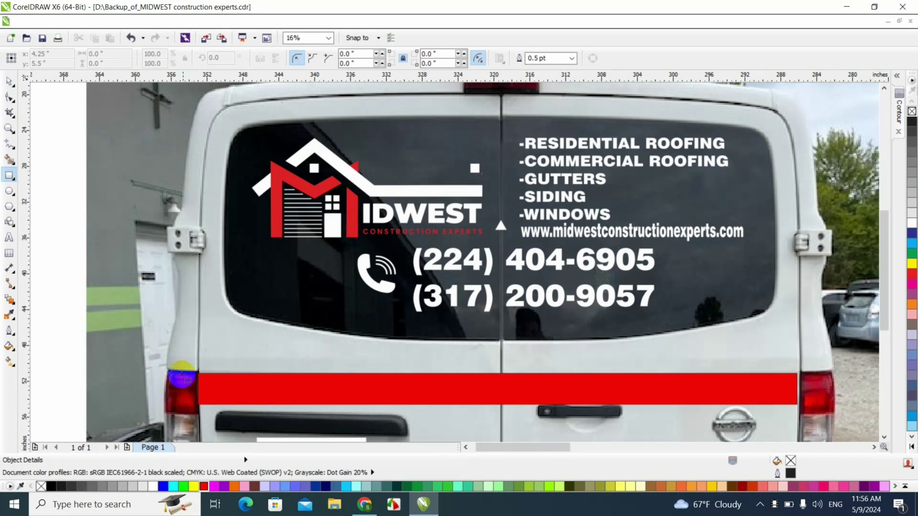
pyautogui.moveTo(193, 379)
pyautogui.mouseDown()
pyautogui.moveTo(815, 380)
pyautogui.moveTo(645, 389)
pyautogui.mouseUp()
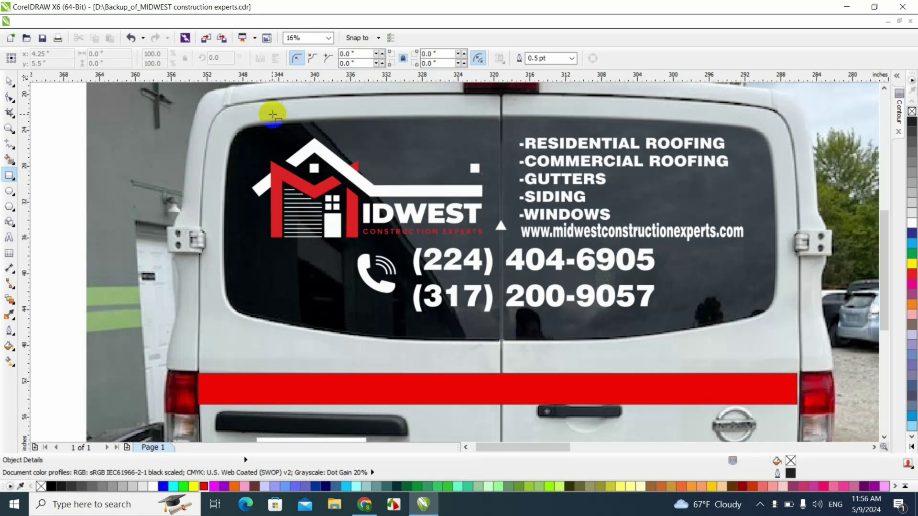
pyautogui.scroll(1, 267, 113)
pyautogui.scroll(-1, 265, 113)
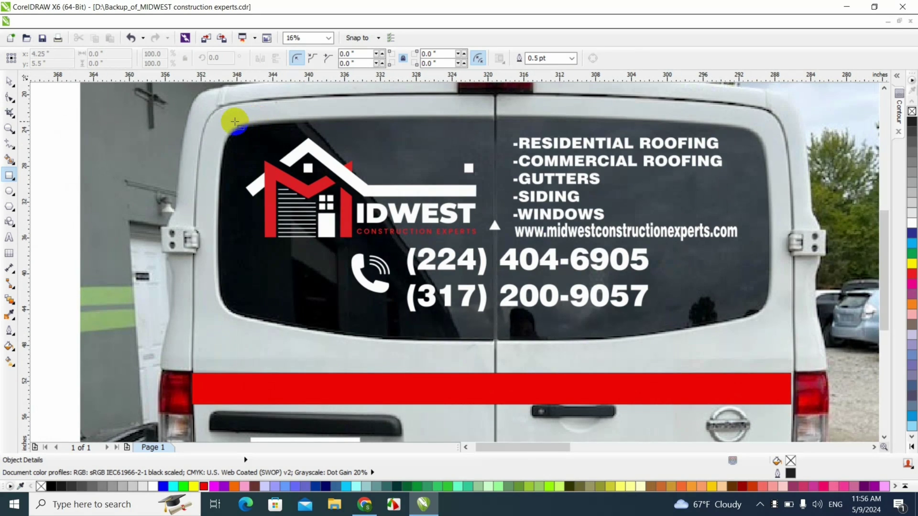
pyautogui.moveTo(224, 120); pyautogui.dragTo(774, 341)
pyautogui.scroll(1, 376, 126)
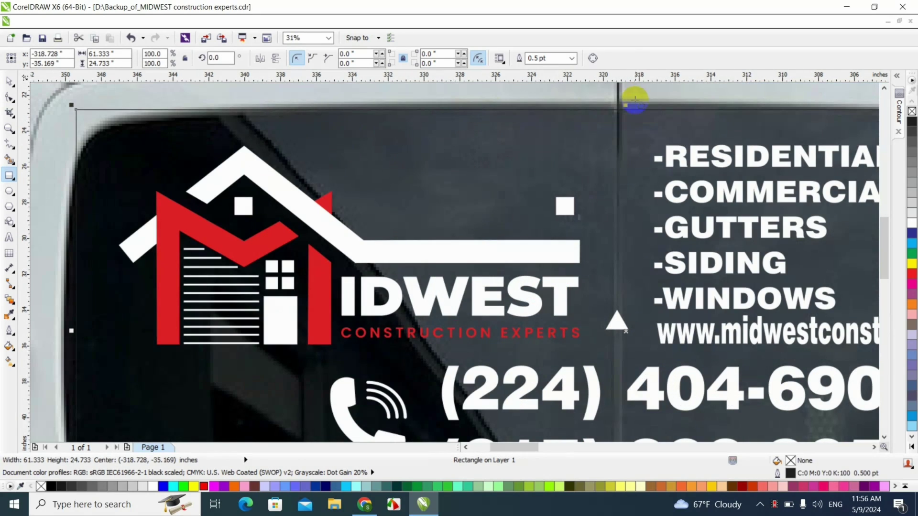
# Step: Drag the rectangle's sides to the glass edges, about 61.5" by 25.1"
pyautogui.moveTo(627, 104); pyautogui.dragTo(629, 97)
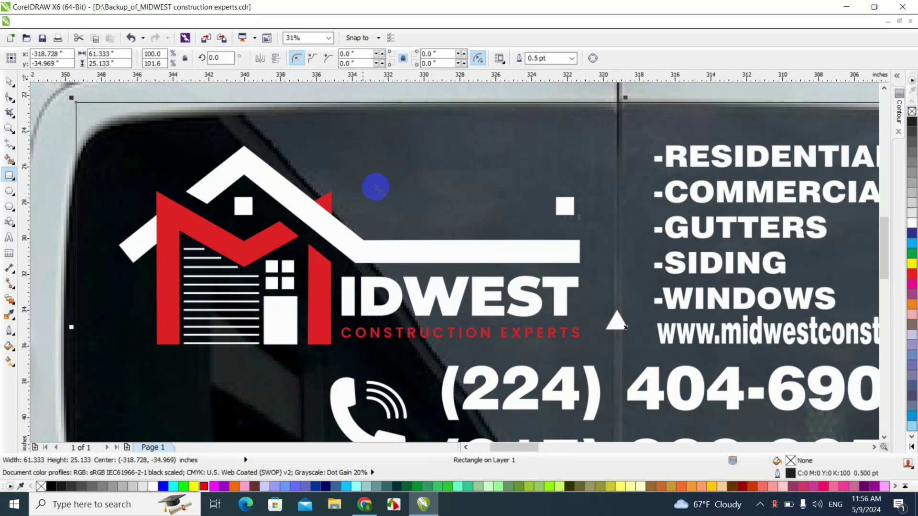
pyautogui.moveTo(73, 327)
pyautogui.mouseDown()
pyautogui.moveTo(91, 326)
pyautogui.moveTo(59, 329)
pyautogui.mouseUp()
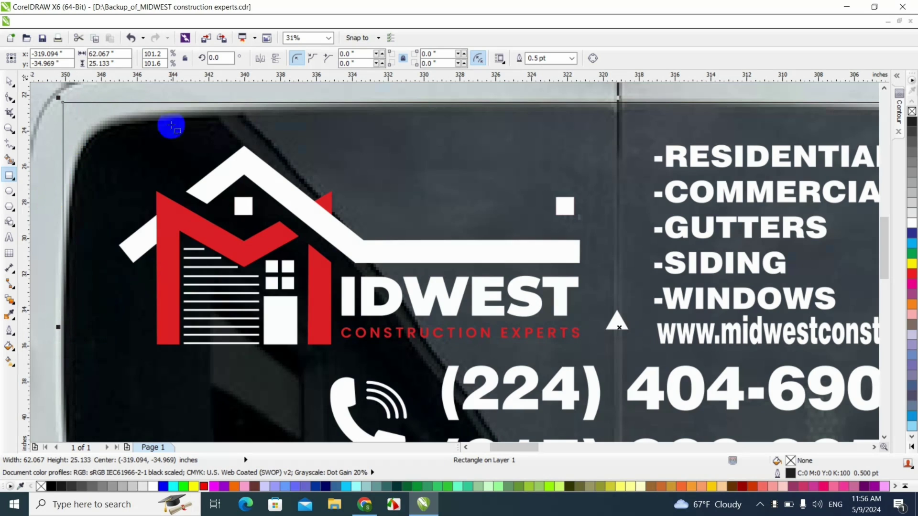
pyautogui.moveTo(501, 447); pyautogui.dragTo(543, 442)
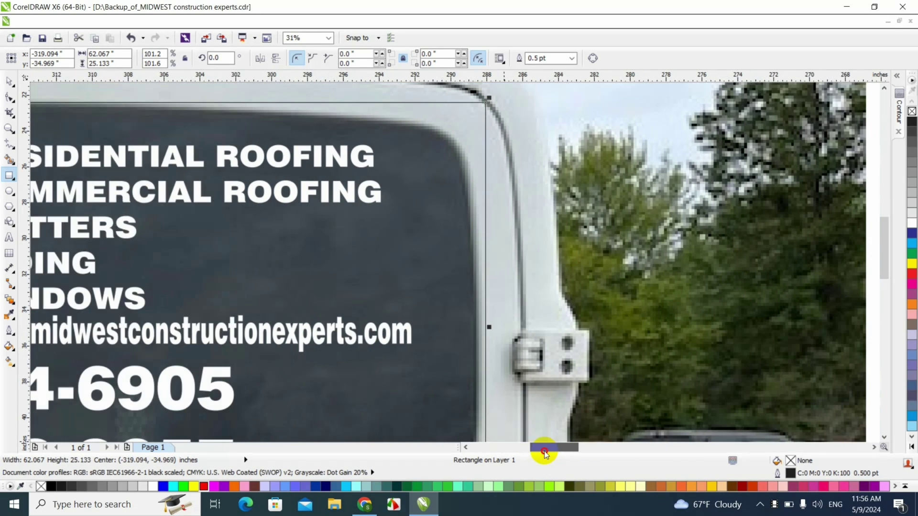
pyautogui.moveTo(488, 328); pyautogui.dragTo(467, 340)
pyautogui.scroll(-1, 415, 340)
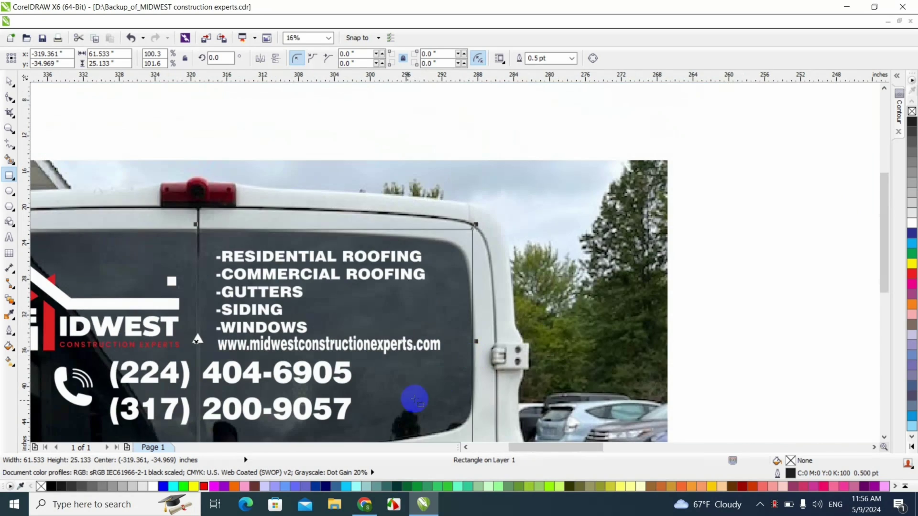
pyautogui.moveTo(591, 447); pyautogui.dragTo(571, 447)
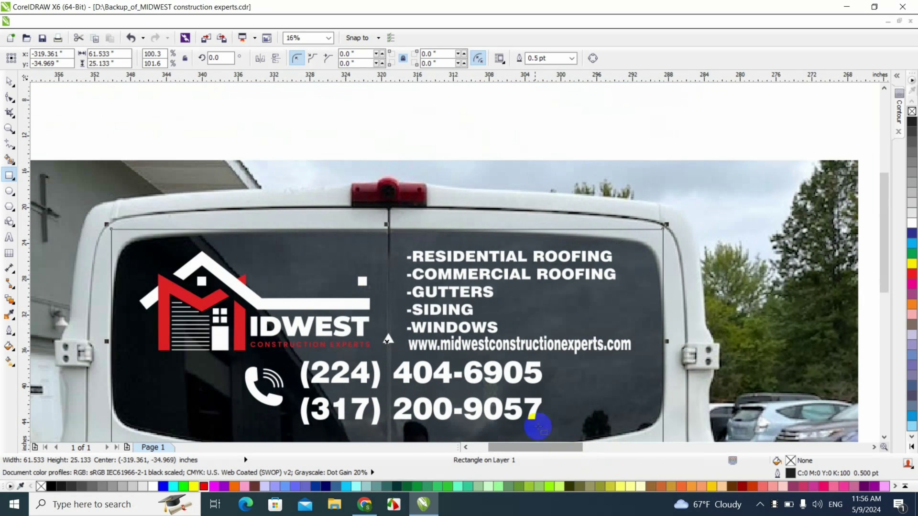
pyautogui.scroll(-1, 521, 414)
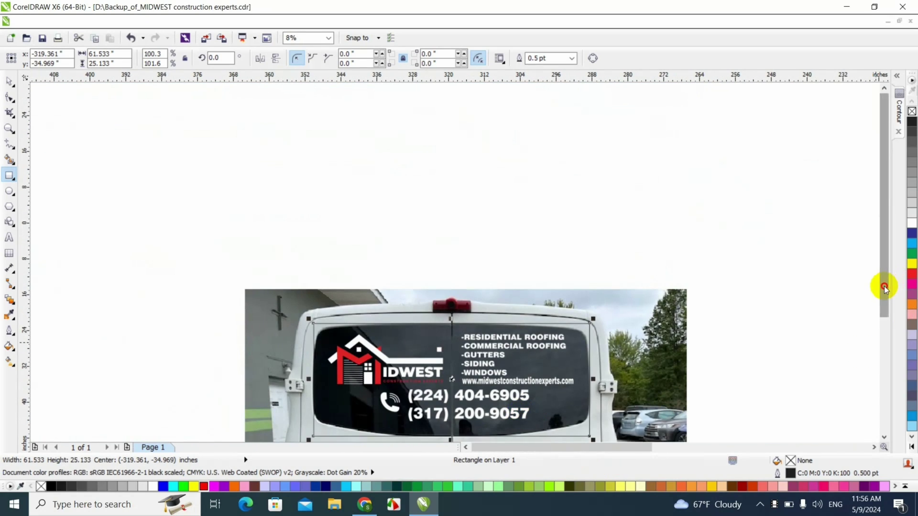
pyautogui.moveTo(885, 286); pyautogui.dragTo(870, 330)
pyautogui.scroll(1, 507, 286)
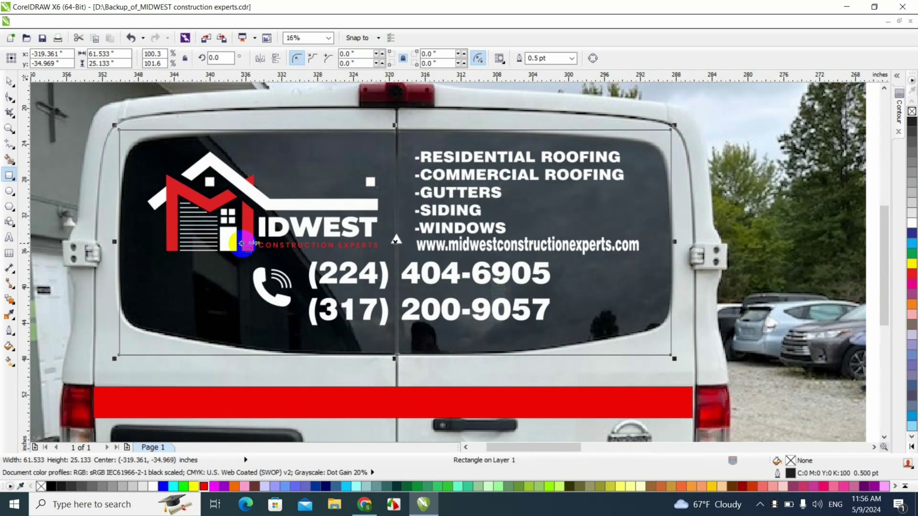
pyautogui.click(909, 193)
pyautogui.moveTo(881, 242); pyautogui.dragTo(881, 237)
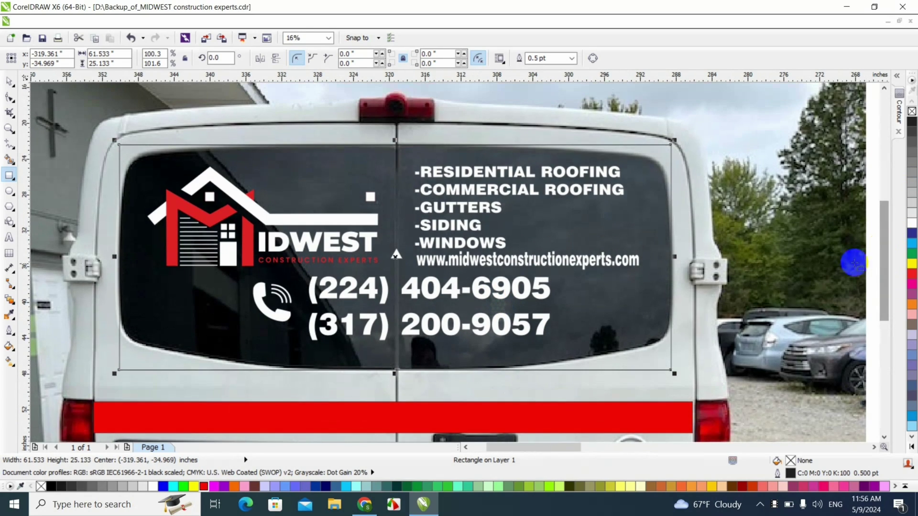
pyautogui.moveTo(569, 447); pyautogui.dragTo(563, 447)
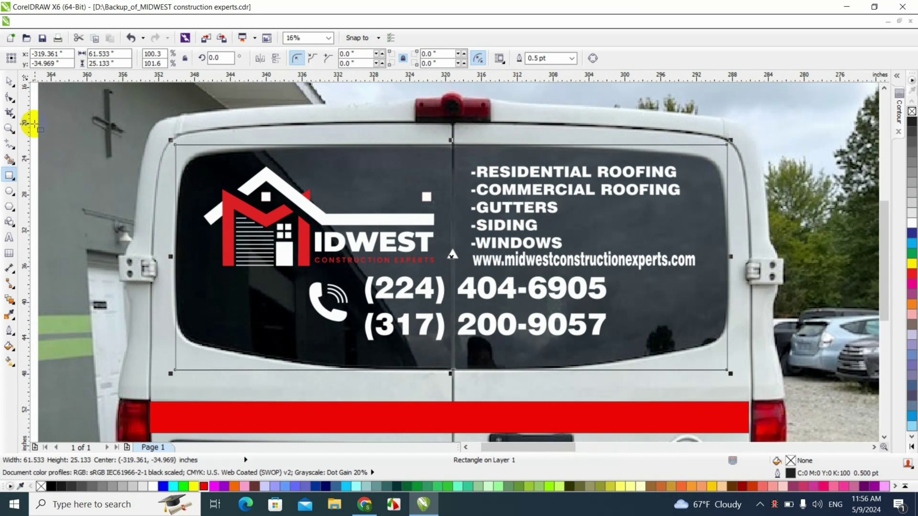
# Step: Select the decal and window frame and align their centres horizontally
pyautogui.click(10, 82)
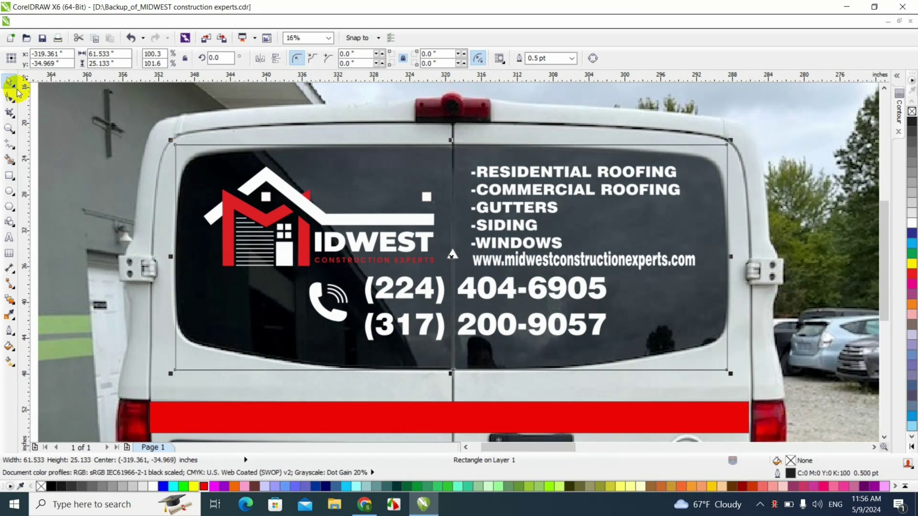
pyautogui.moveTo(35, 104); pyautogui.dragTo(703, 383)
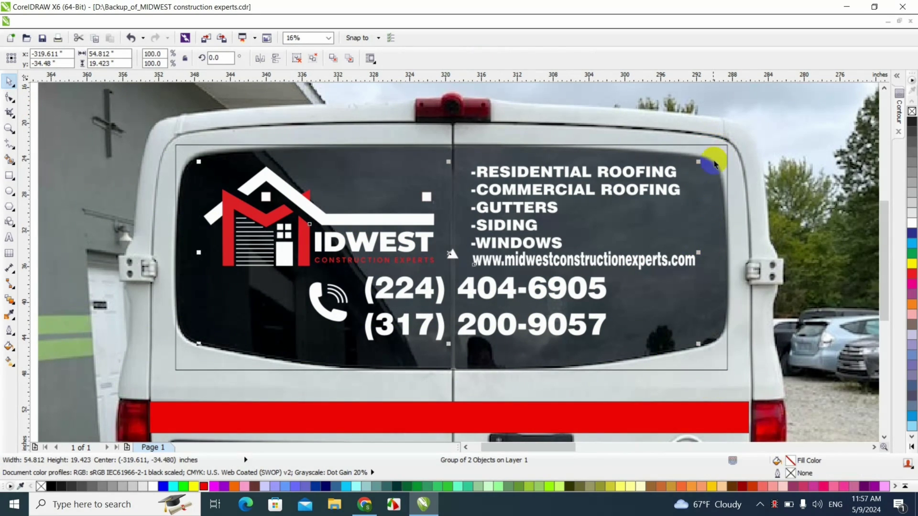
pyautogui.keyDown('shift'); pyautogui.click(712, 168); pyautogui.keyUp('shift')
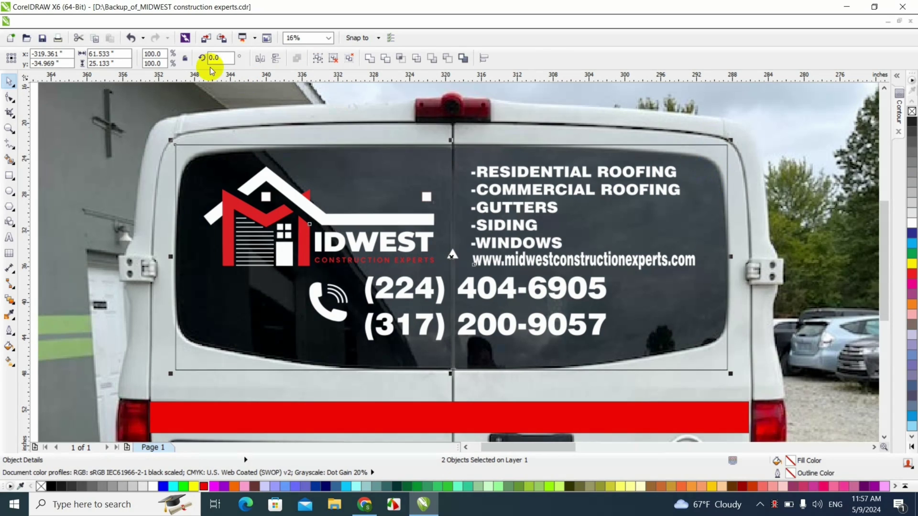
pyautogui.click(134, 22)
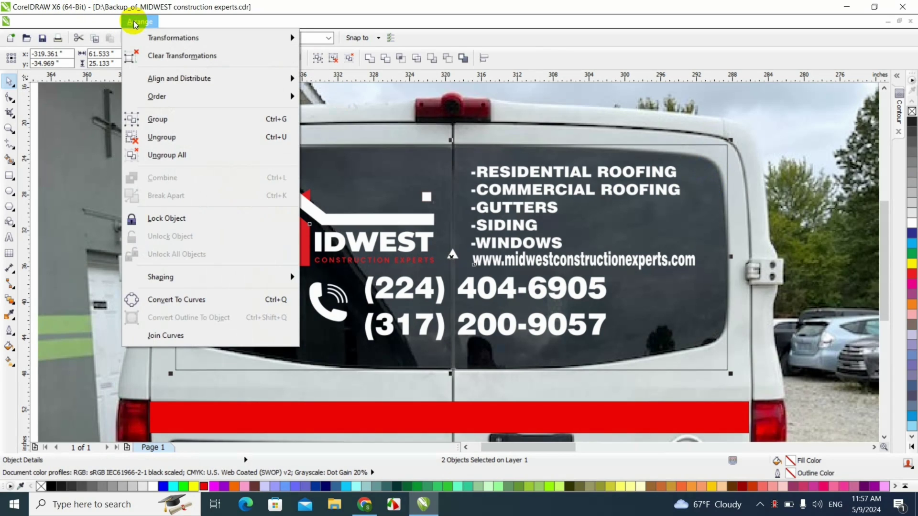
pyautogui.moveTo(150, 82)
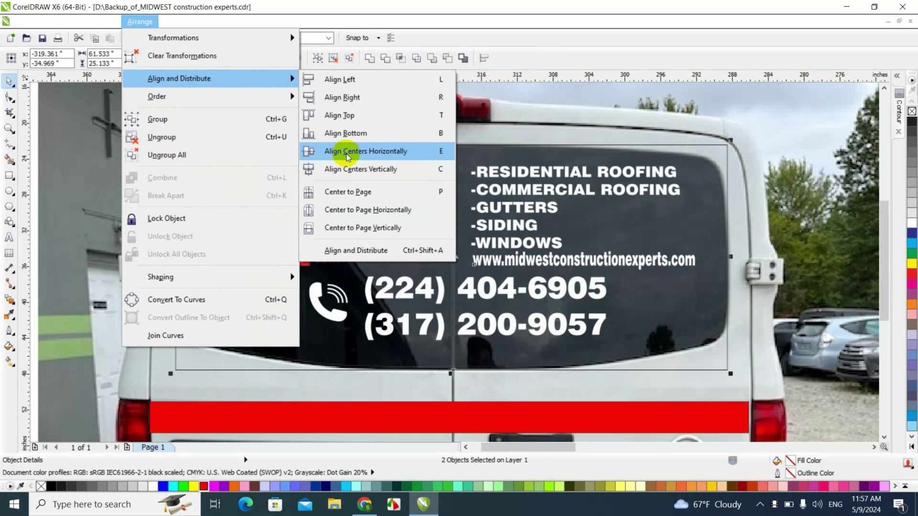
pyautogui.click(388, 151)
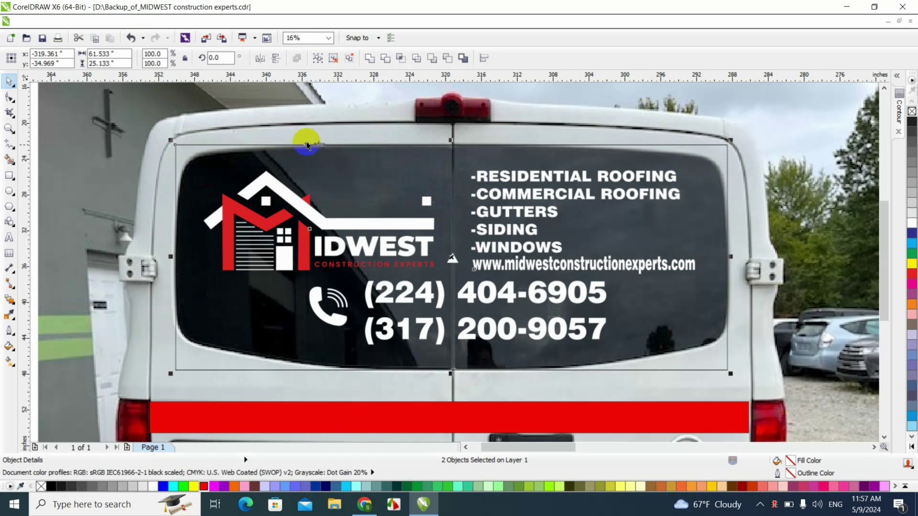
# Step: Align the decal's centre vertically on the window frame and convert it to curves
pyautogui.click(138, 21)
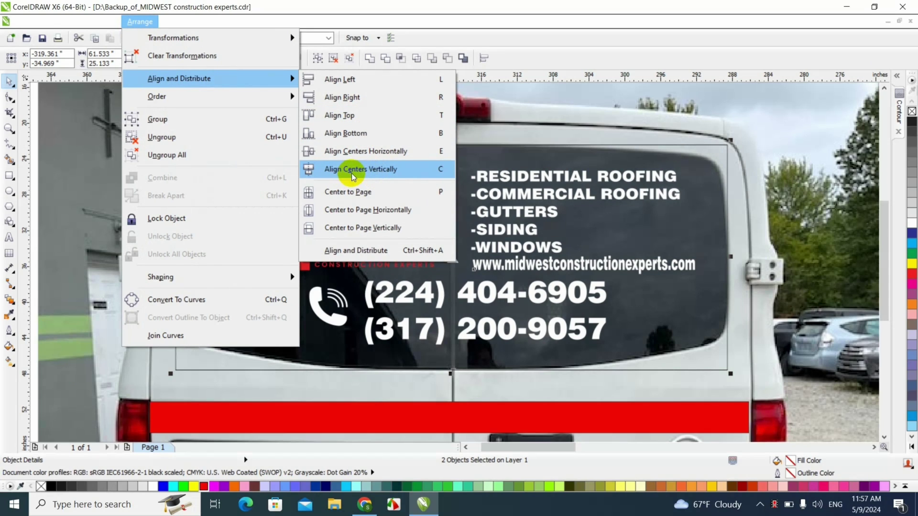
pyautogui.click(381, 173)
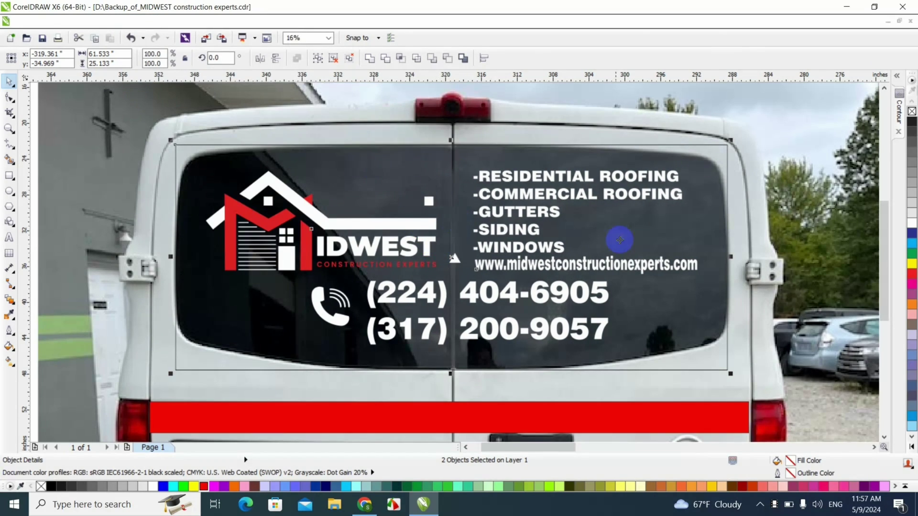
pyautogui.hotkey('ctrl', 'l')
pyautogui.scroll(1, 401, 198)
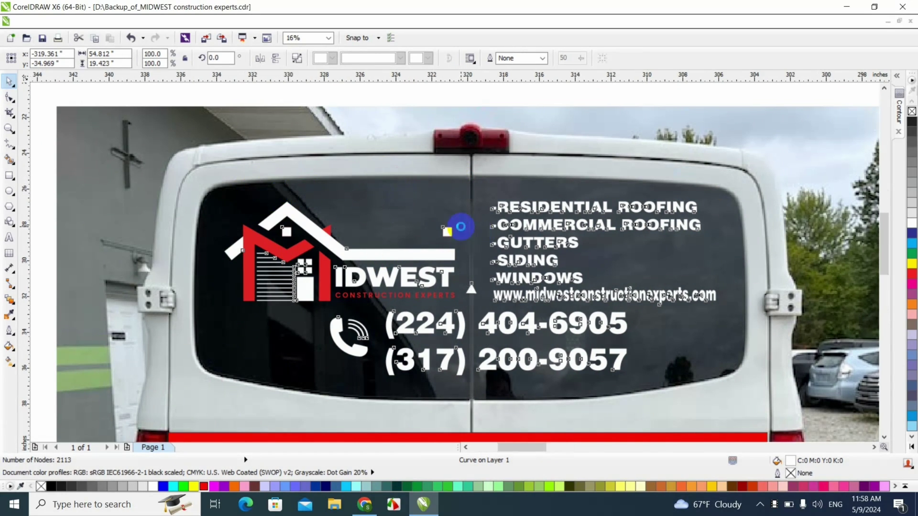
# Step: Draw a small rectangle registration mark at the top centre of the rear window
pyautogui.scroll(2, 460, 225)
pyautogui.scroll(-1, 441, 238)
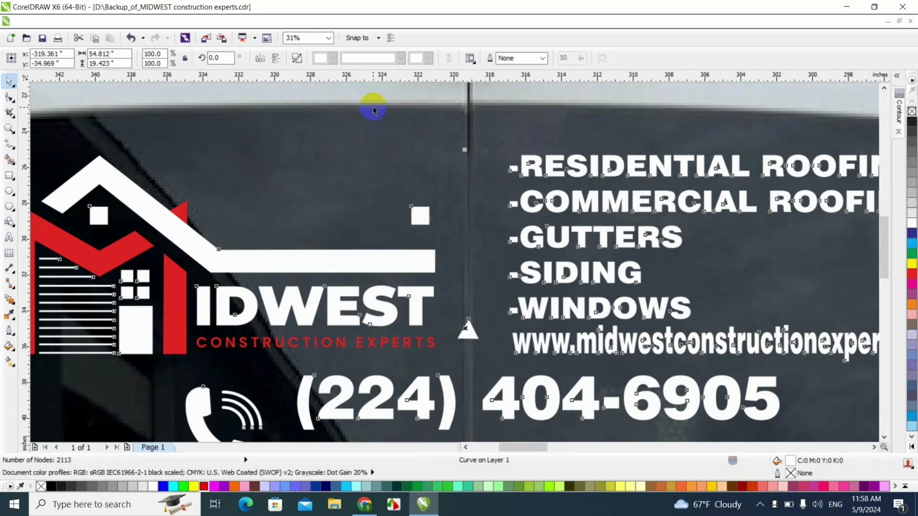
pyautogui.click(9, 175)
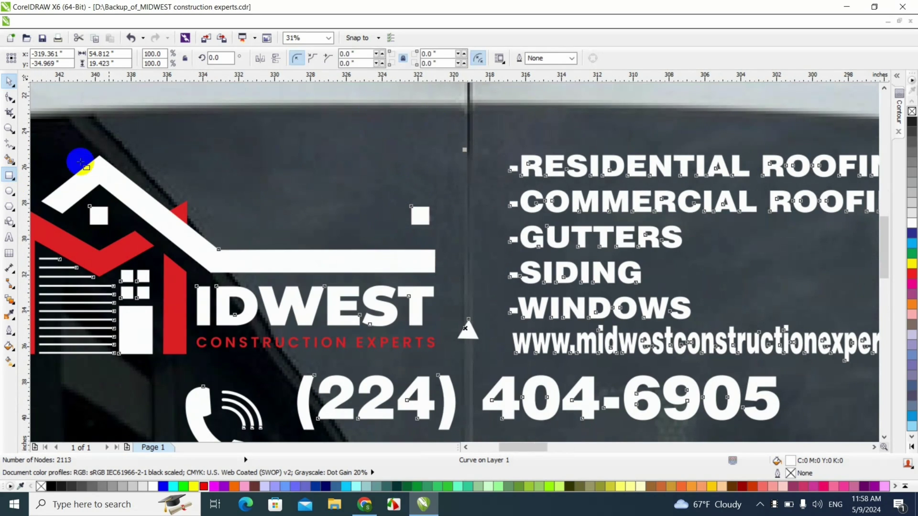
pyautogui.scroll(1, 429, 102)
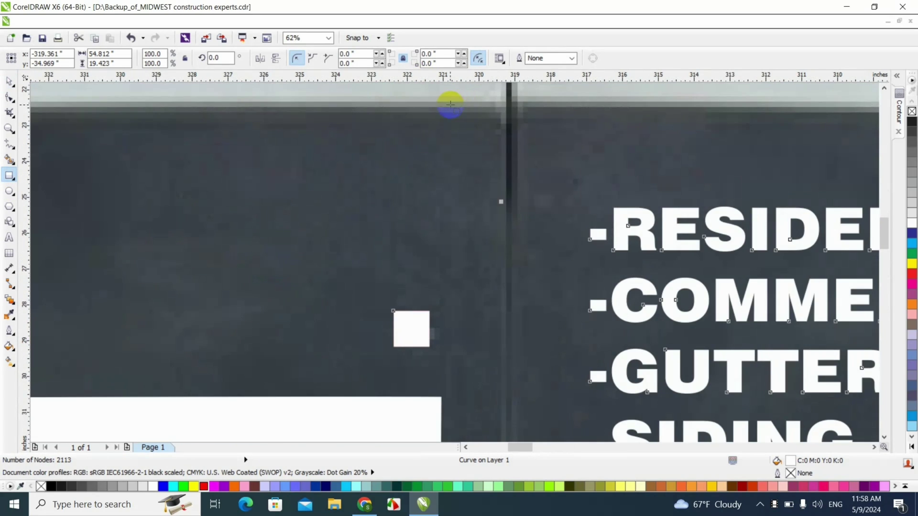
pyautogui.moveTo(420, 102); pyautogui.dragTo(505, 131)
# Step: Copy the mark straight down to the window's bottom centre
pyautogui.click(9, 81)
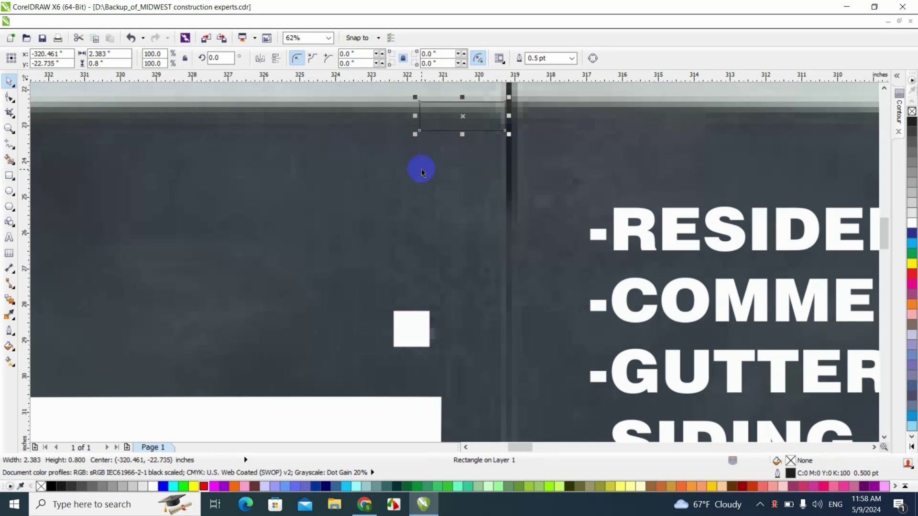
pyautogui.scroll(-1, 421, 169)
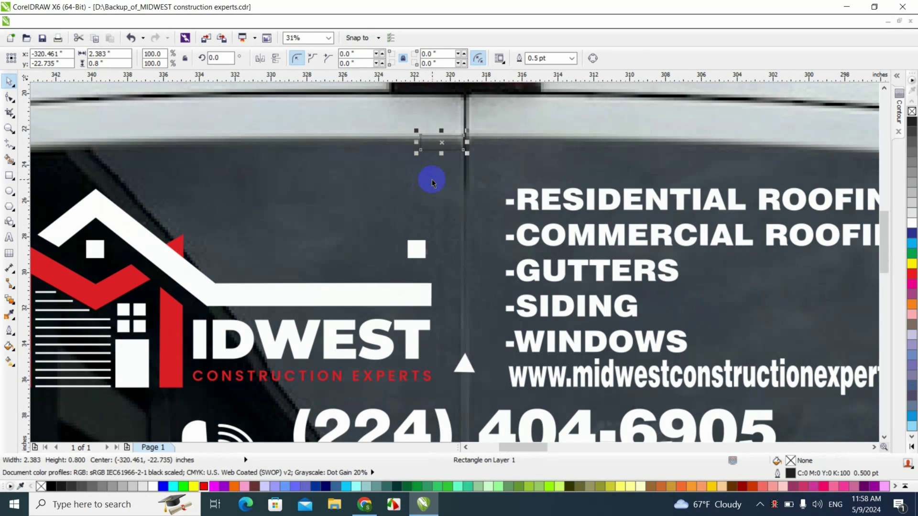
pyautogui.moveTo(425, 143)
pyautogui.mouseDown()
pyautogui.moveTo(430, 181)
pyautogui.moveTo(311, 502)
pyautogui.moveTo(403, 437)
pyautogui.moveTo(412, 392)
pyautogui.moveTo(424, 399)
pyautogui.mouseUp()
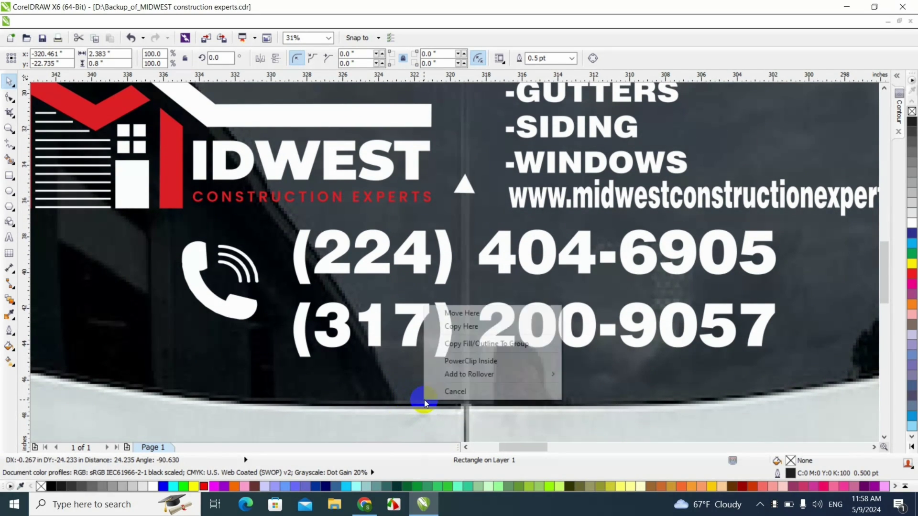
pyautogui.click(450, 330)
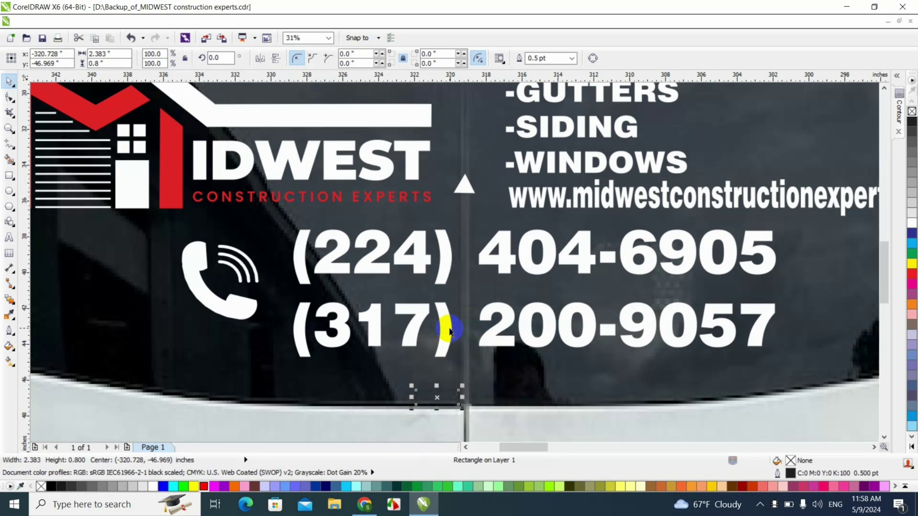
pyautogui.scroll(-3, 427, 300)
pyautogui.scroll(1, 429, 242)
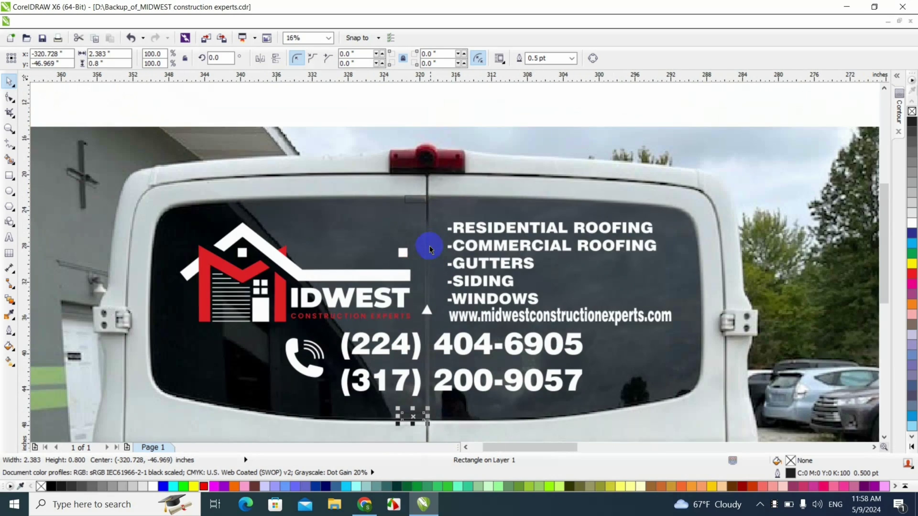
# Step: Select both 2.383" by 0.8" marks and align their centres vertically
pyautogui.click(388, 160)
pyautogui.keyDown('shift'); pyautogui.click(413, 199); pyautogui.keyUp('shift')
pyautogui.press('c')
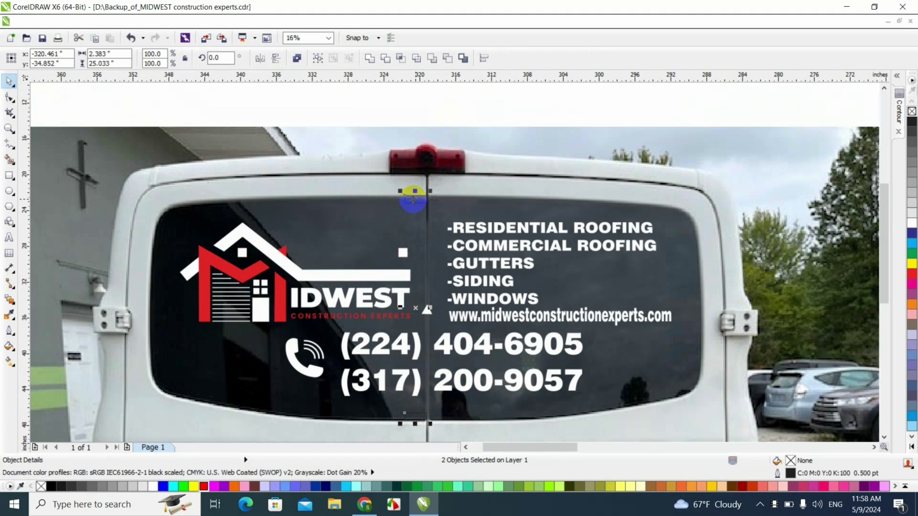
# Step: Fill the two marks white and weld them into a single object
pyautogui.click(912, 222)
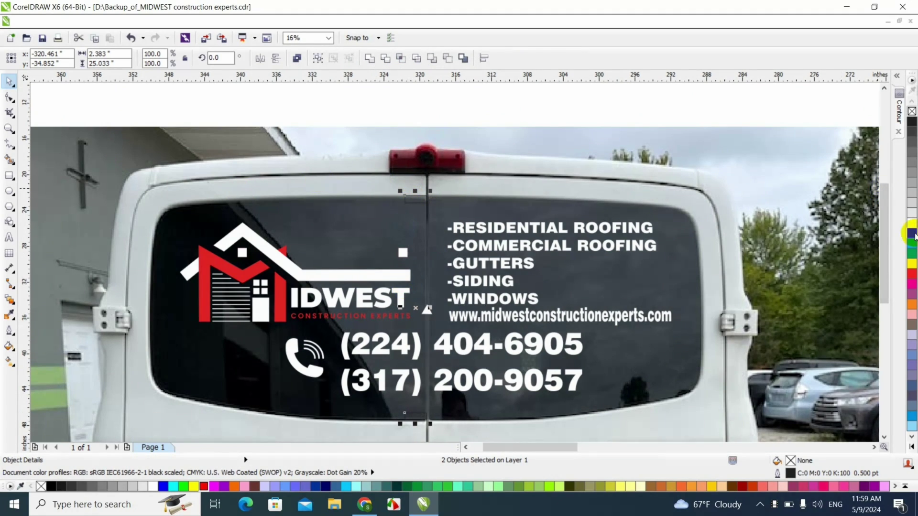
pyautogui.click(372, 58)
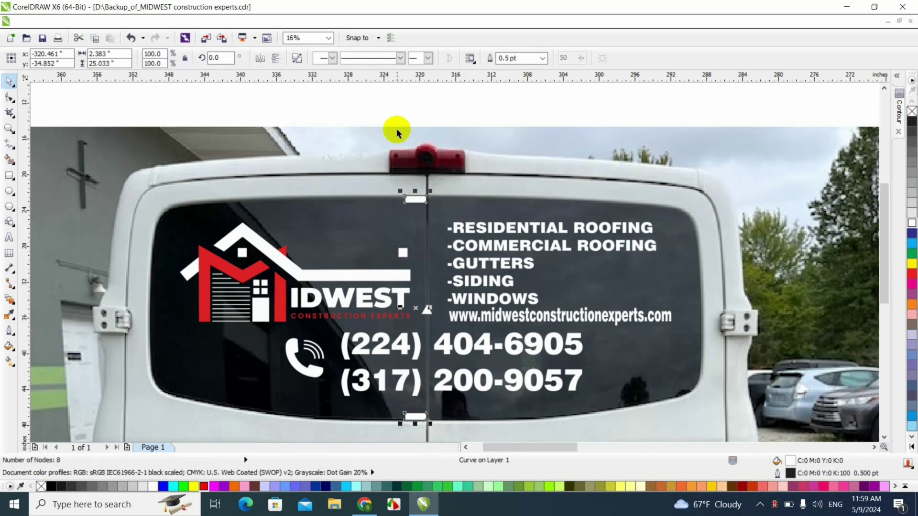
pyautogui.scroll(4, 420, 185)
pyautogui.scroll(-4, 422, 185)
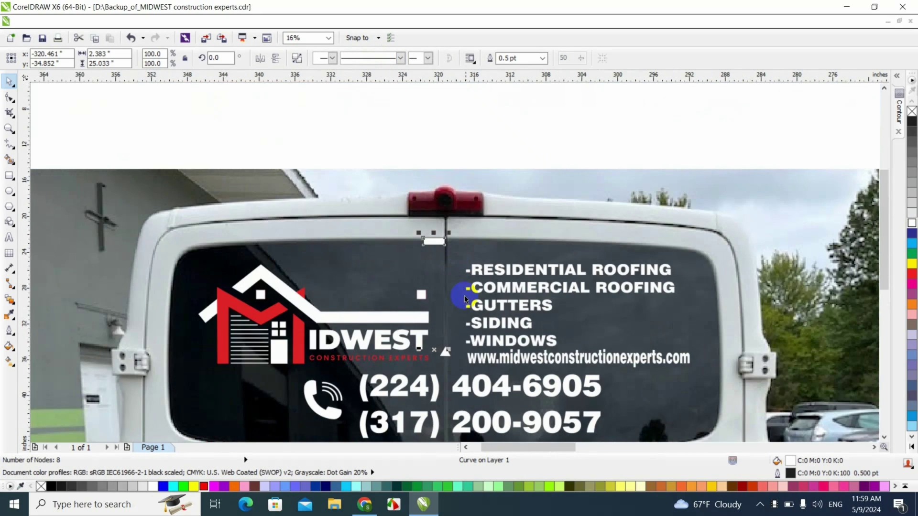
pyautogui.click(567, 150)
pyautogui.scroll(-3, 884, 256)
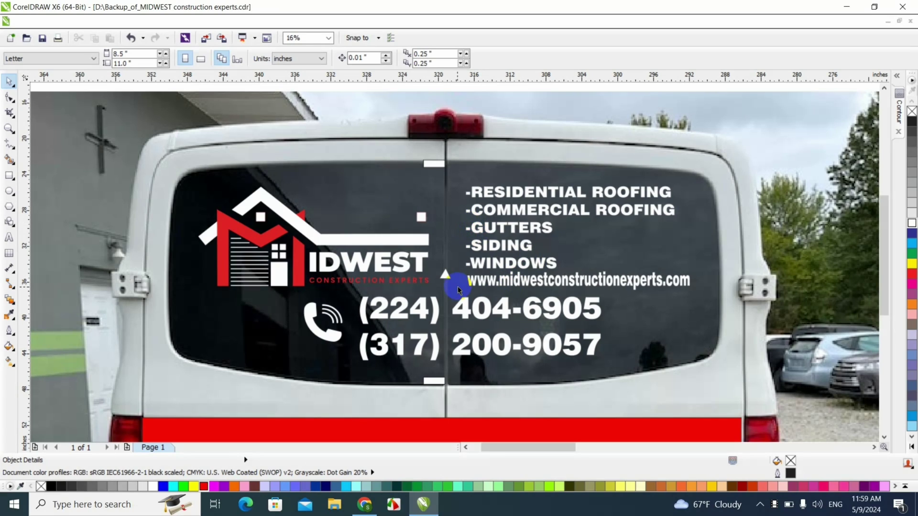
pyautogui.scroll(-2, 457, 286)
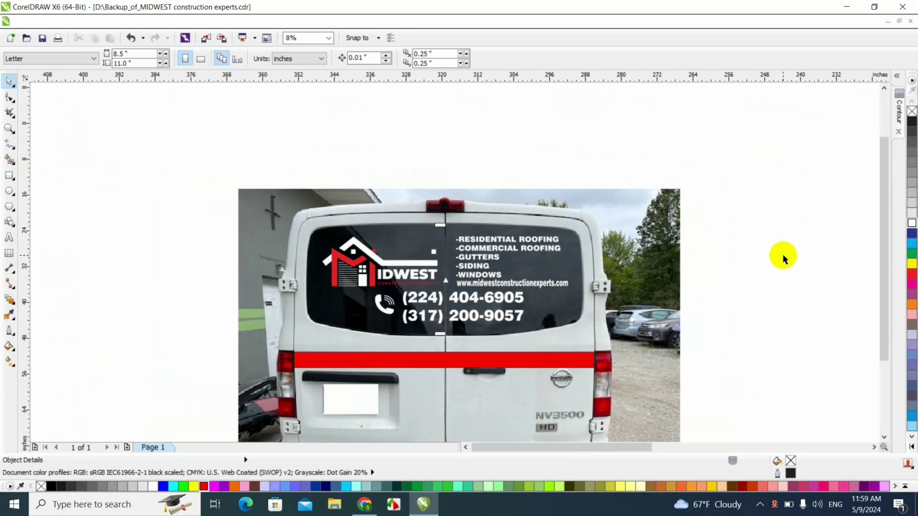
pyautogui.scroll(2, 478, 281)
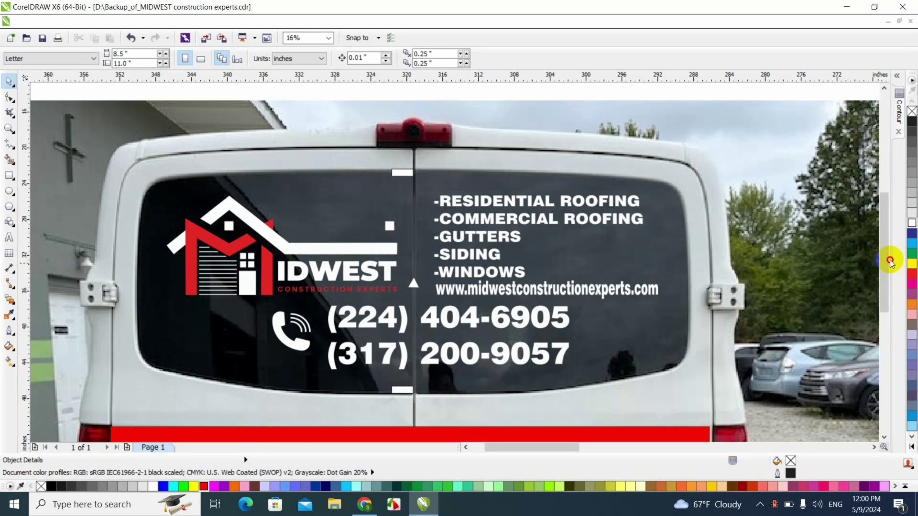
# Step: Delete the red door bar and draw a 67.0" by 3.667" rectangle across the rear doors
pyautogui.moveTo(886, 272); pyautogui.dragTo(882, 301)
pyautogui.click(447, 379)
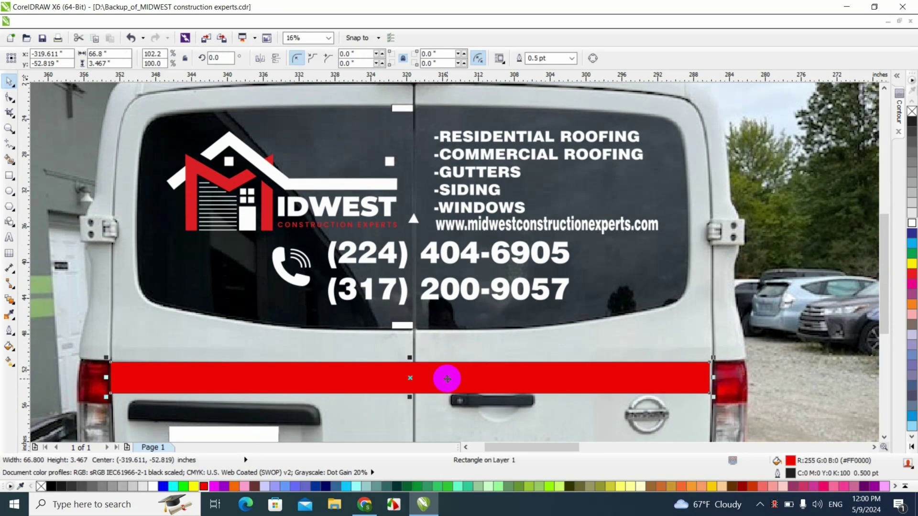
pyautogui.press('Delete')
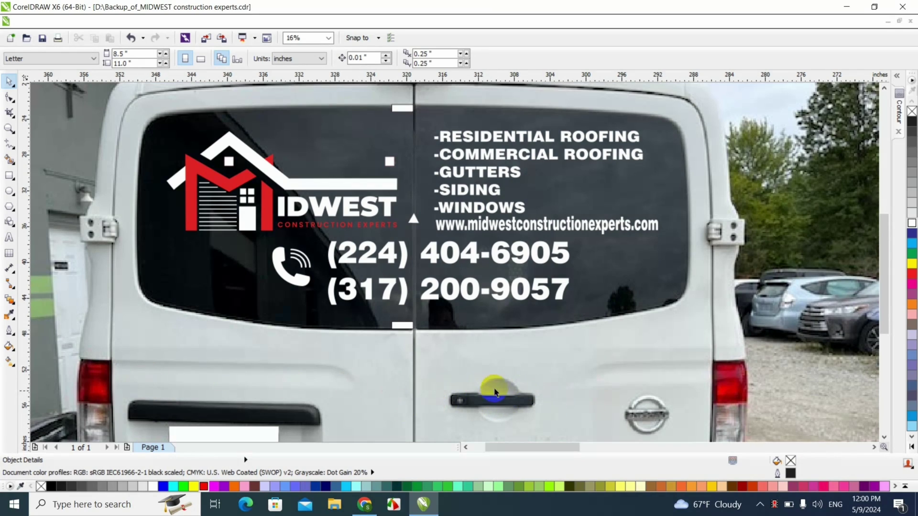
pyautogui.click(9, 175)
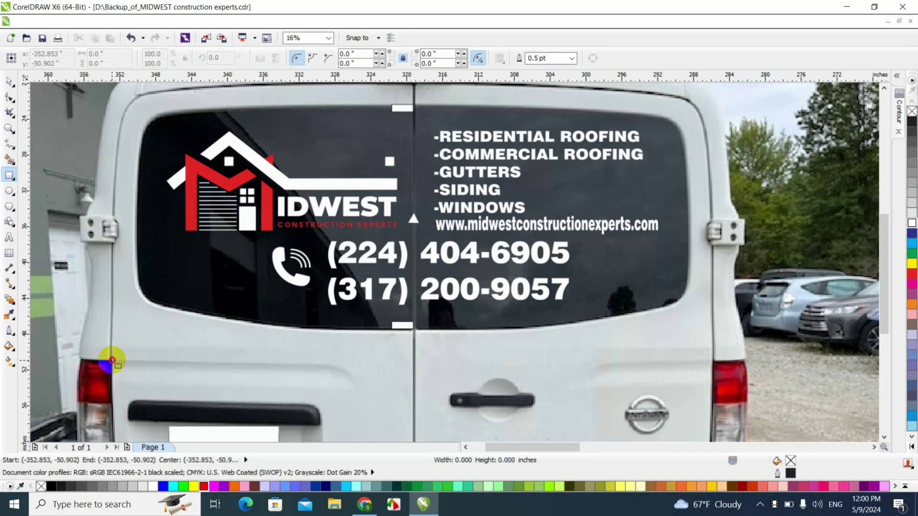
pyautogui.moveTo(112, 360); pyautogui.dragTo(715, 396)
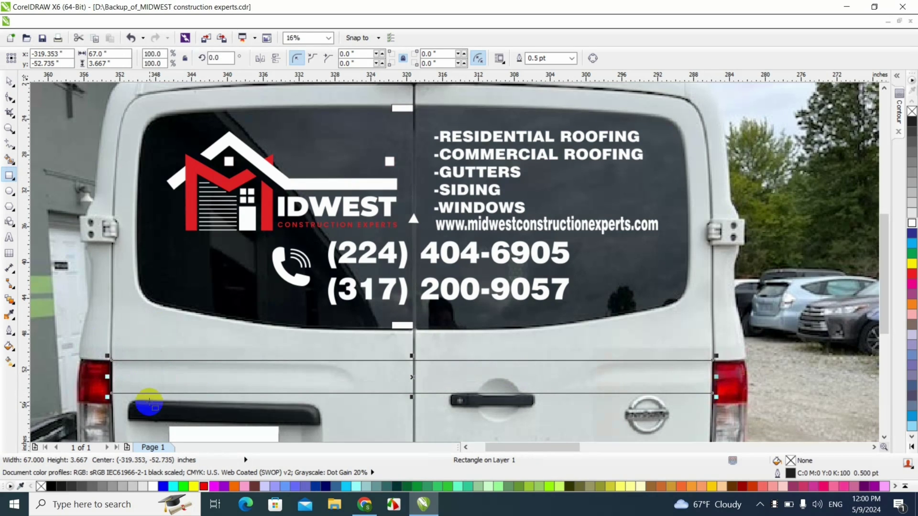
pyautogui.click(8, 82)
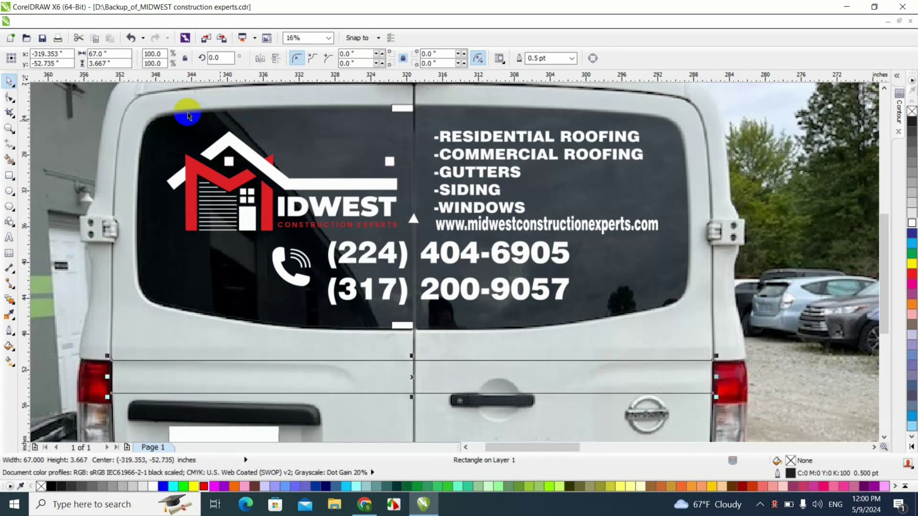
pyautogui.scroll(-1, 522, 274)
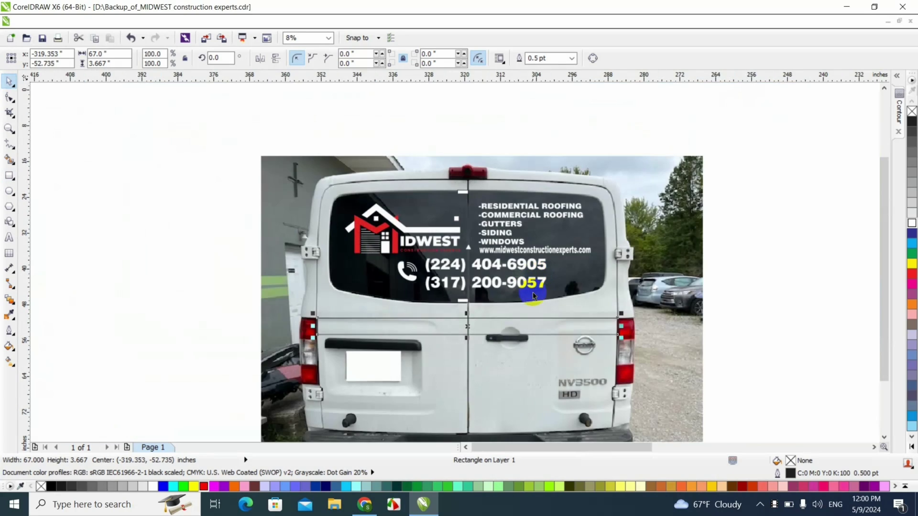
pyautogui.click(704, 351)
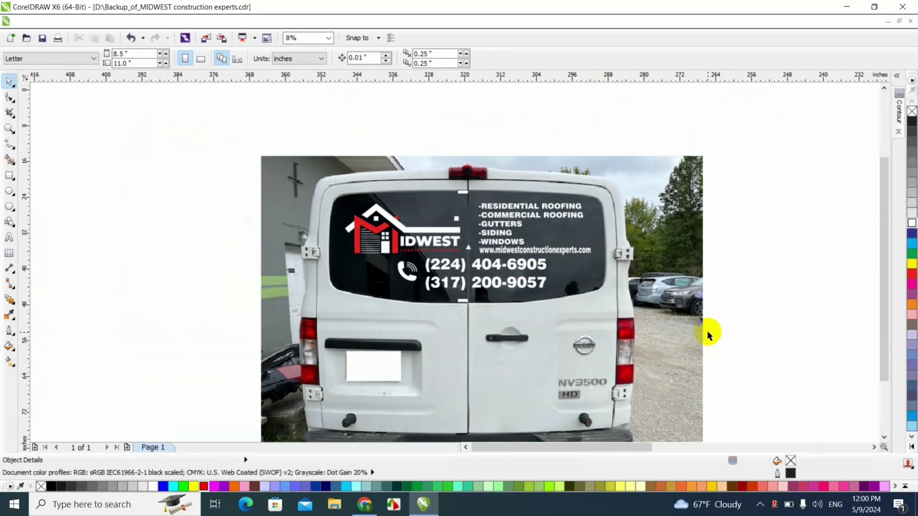
pyautogui.click(695, 304)
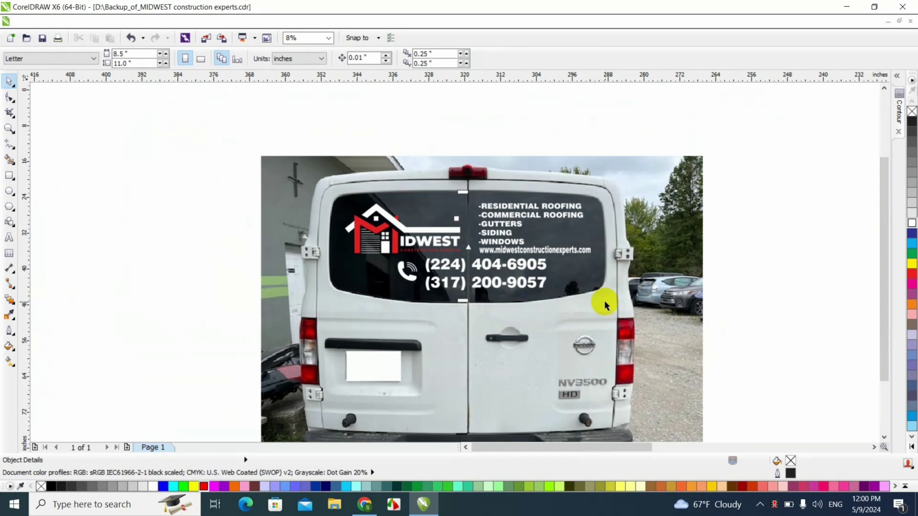
pyautogui.click(511, 282)
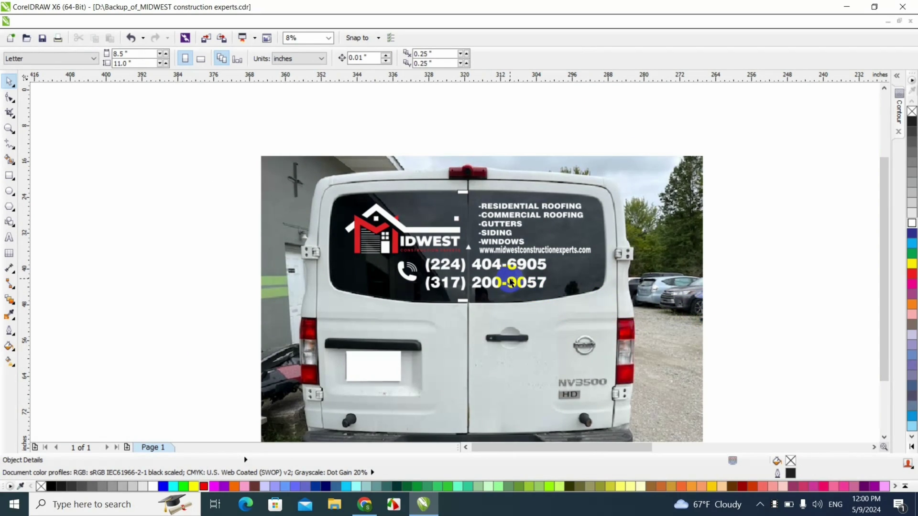
pyautogui.click(478, 291)
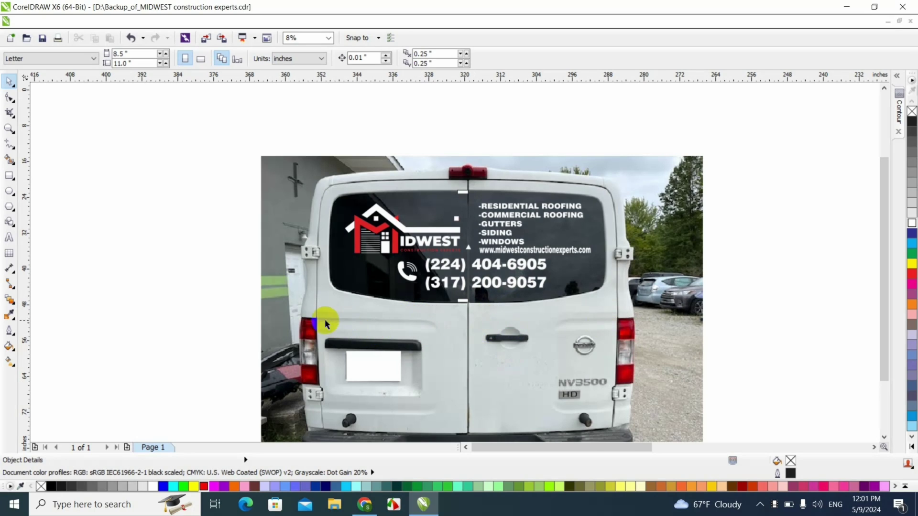
pyautogui.press('F6')
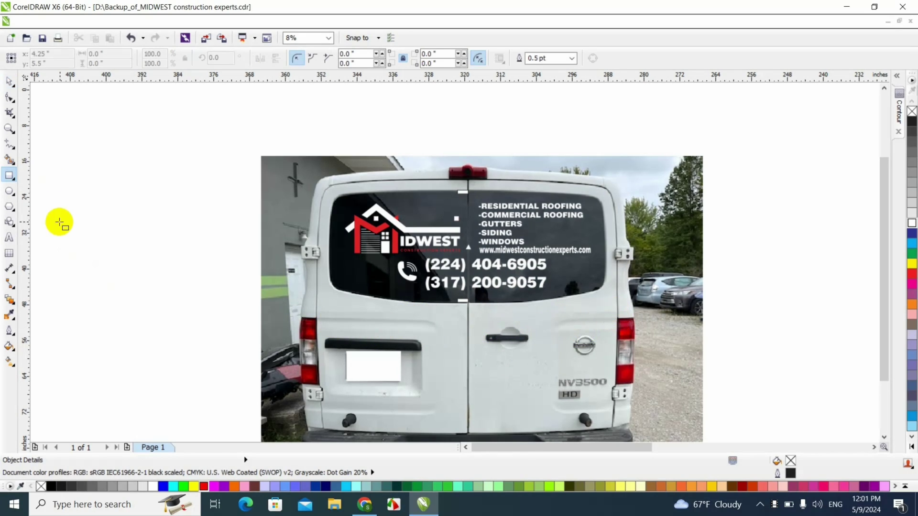
pyautogui.moveTo(60, 223); pyautogui.dragTo(251, 237)
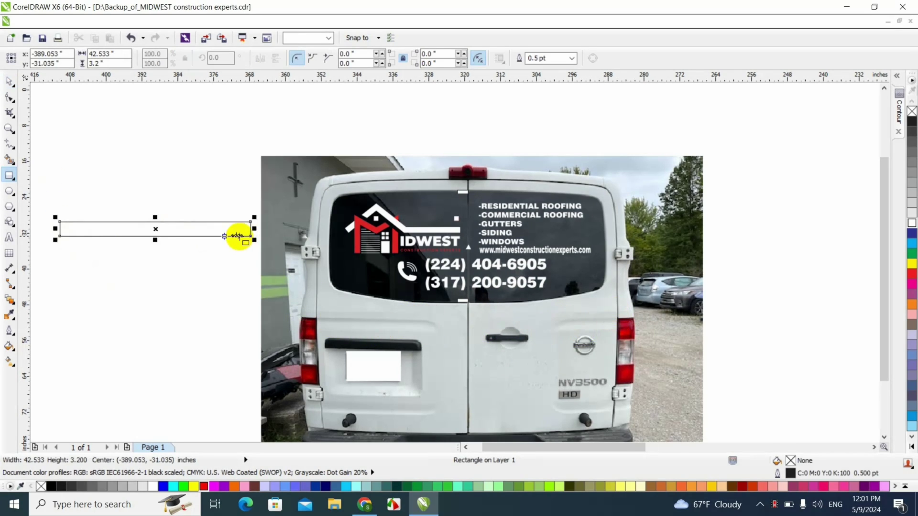
pyautogui.click(9, 81)
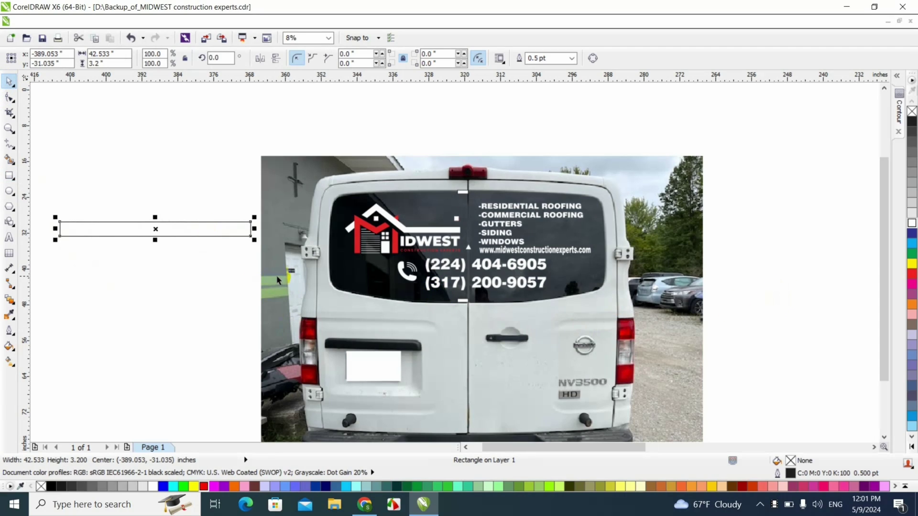
pyautogui.press('Delete')
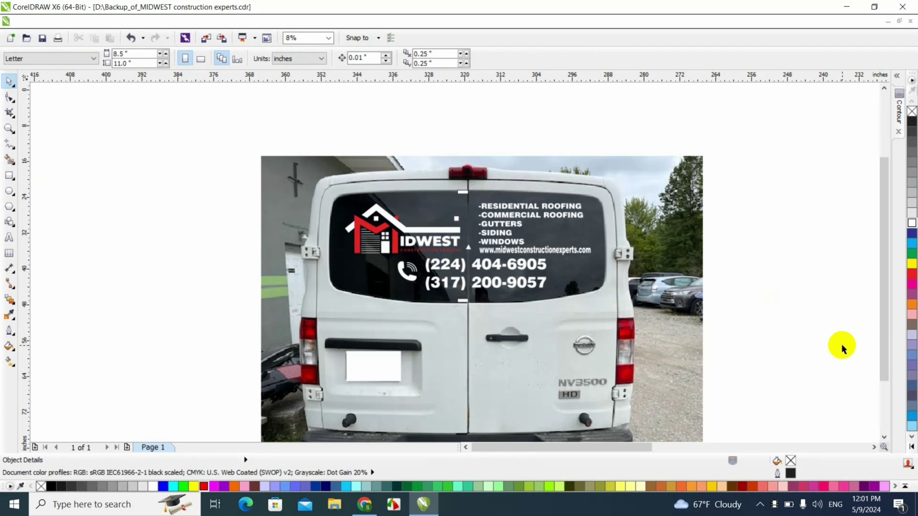